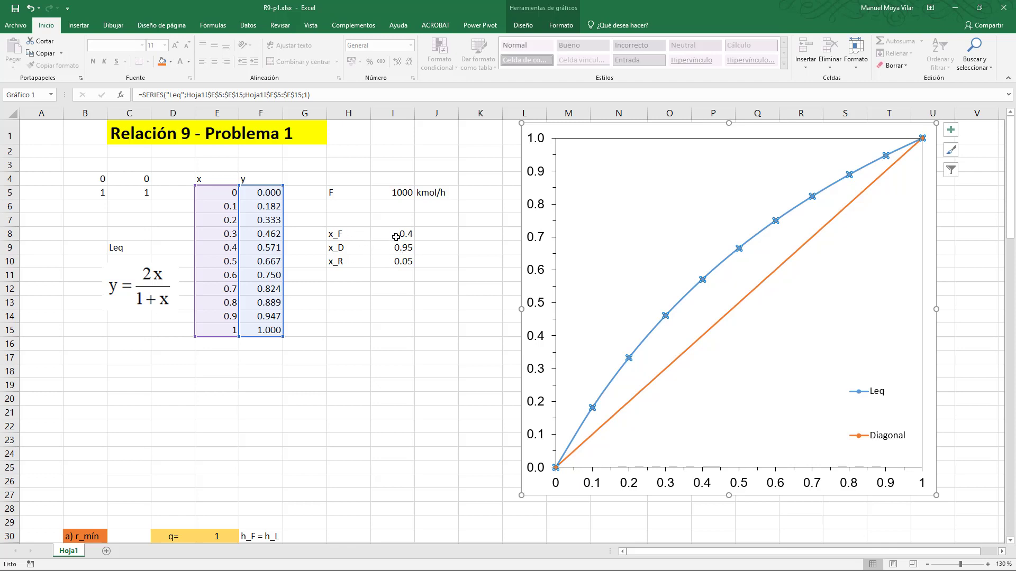
- Go to section a) r_mín below the equilibrium data and check the q value in E30
{"action": "left_click", "coordinate": [363, 325]}
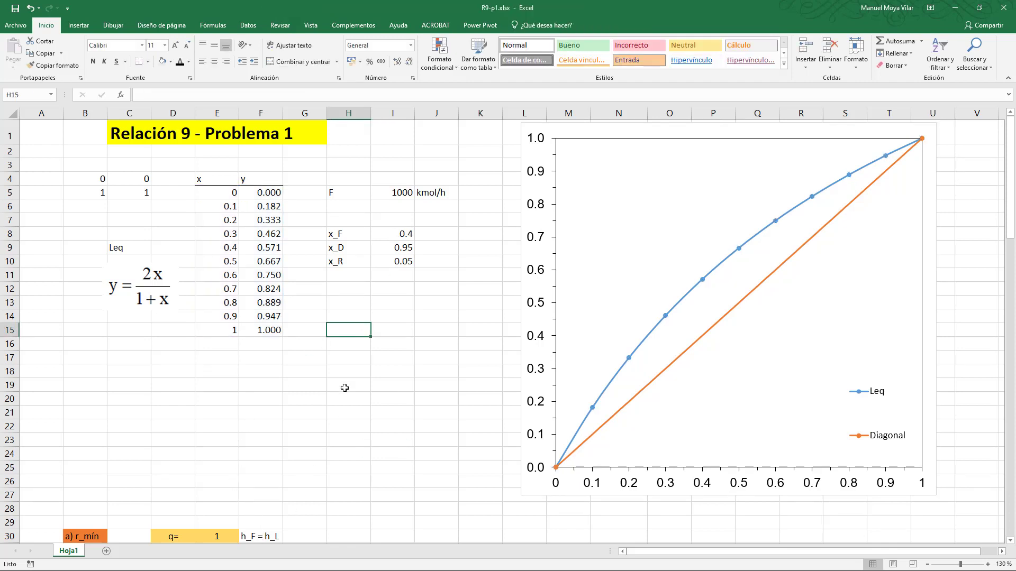
{"action": "left_click", "coordinate": [256, 540]}
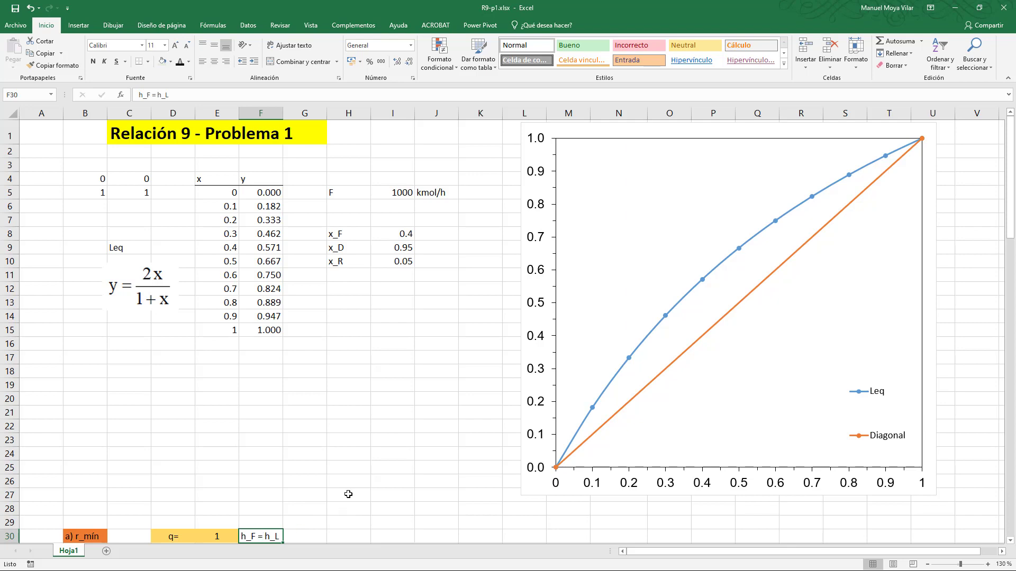
{"action": "left_click", "coordinate": [348, 494]}
{"action": "scroll", "coordinate": [348, 494], "scroll_direction": "down", "scroll_amount": 4}
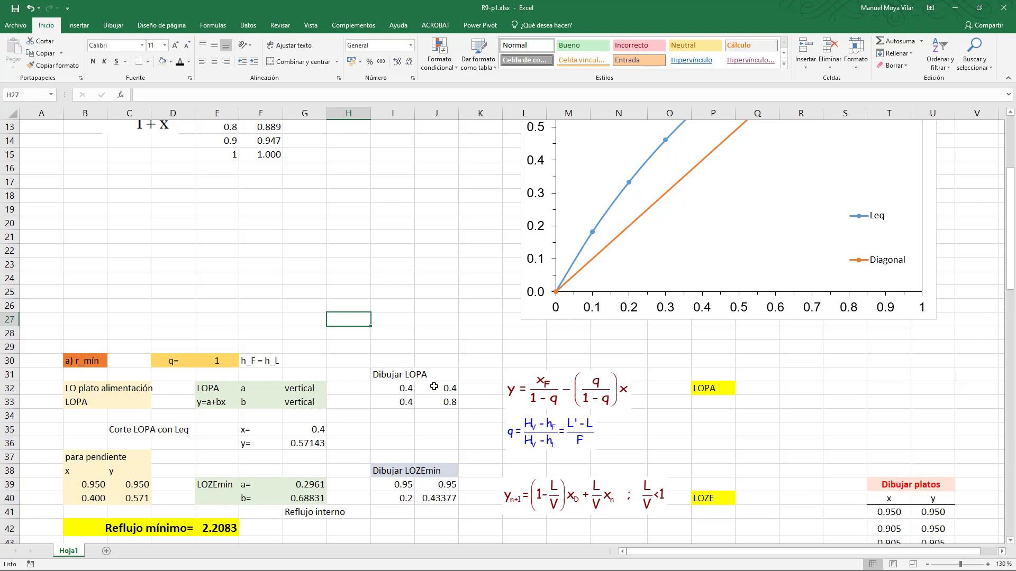
{"action": "left_click", "coordinate": [218, 360]}
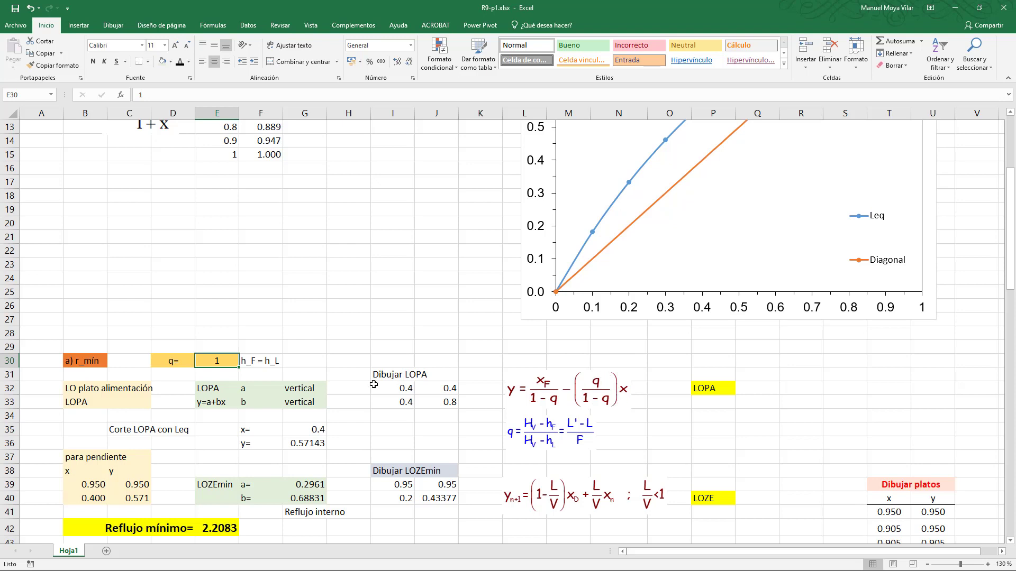
- Inspect the formulas of the LOPA coefficients a and b and of the two points under Dibujar LOPA
{"action": "left_click_drag", "start_coordinate": [312, 392], "coordinate": [308, 402]}
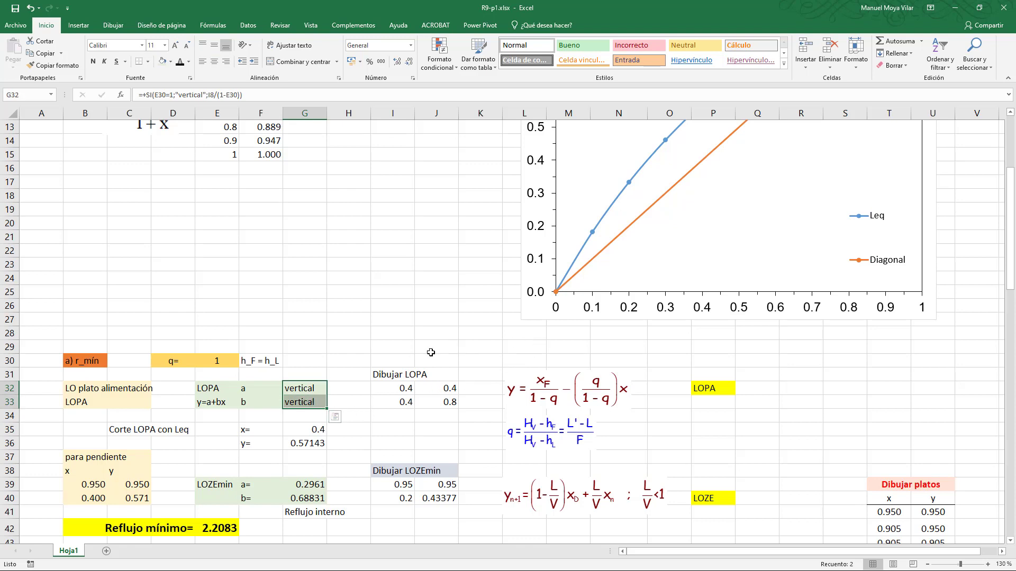
{"action": "left_click", "coordinate": [397, 389]}
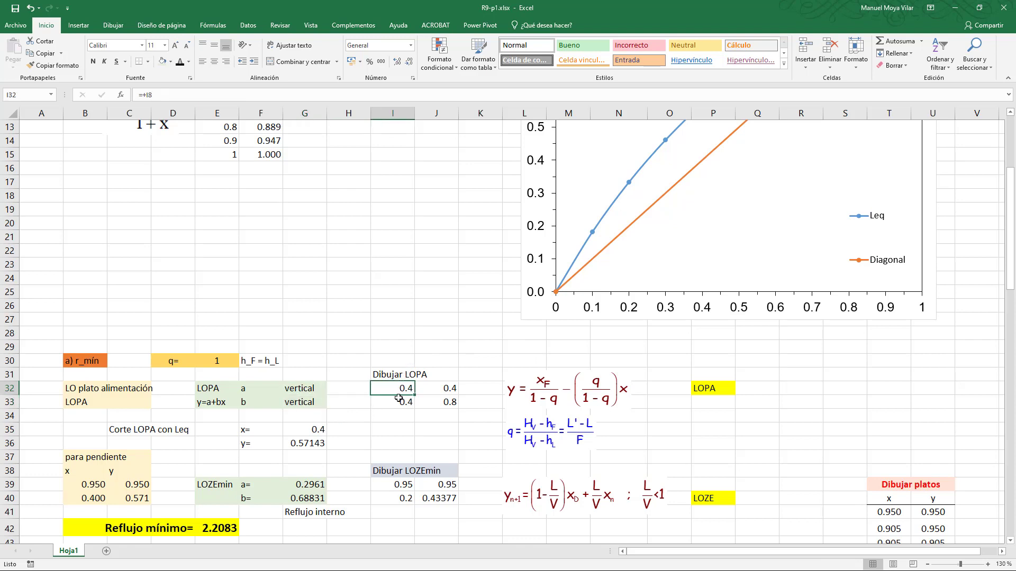
{"action": "left_click", "coordinate": [437, 390]}
{"action": "left_click", "coordinate": [407, 389]}
{"action": "left_click", "coordinate": [427, 389]}
{"action": "left_click", "coordinate": [427, 388]}
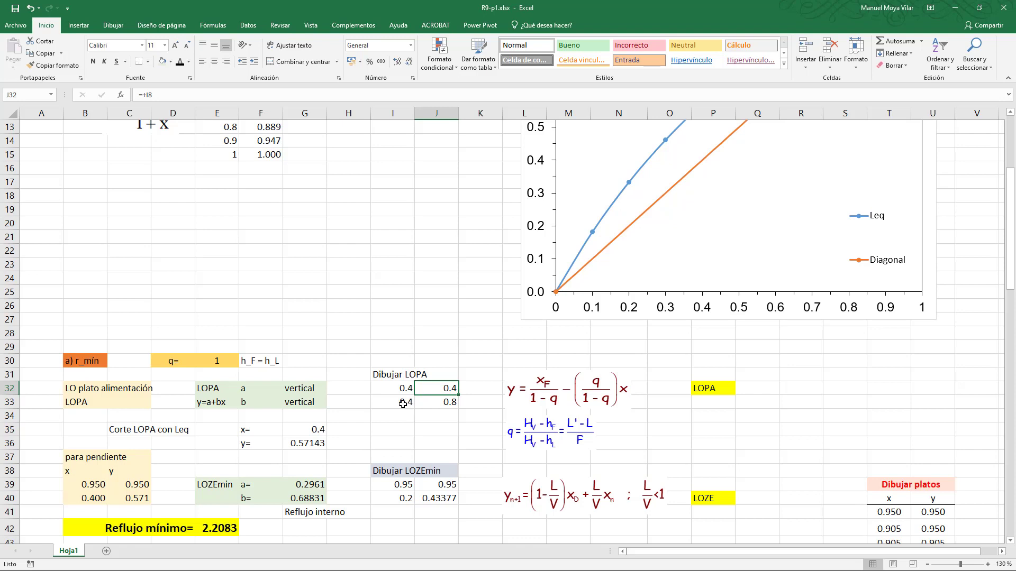
{"action": "left_click", "coordinate": [403, 404]}
{"action": "left_click", "coordinate": [429, 402]}
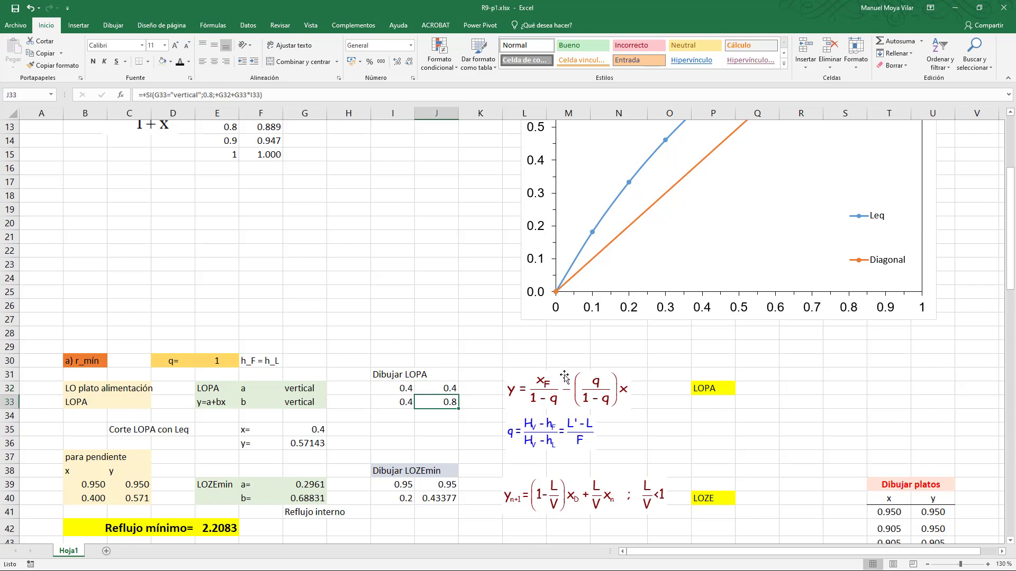
- Show the LOPA series in the equilibrium chart and move the chart beside the section a) calculations
{"action": "right_click", "coordinate": [679, 253]}
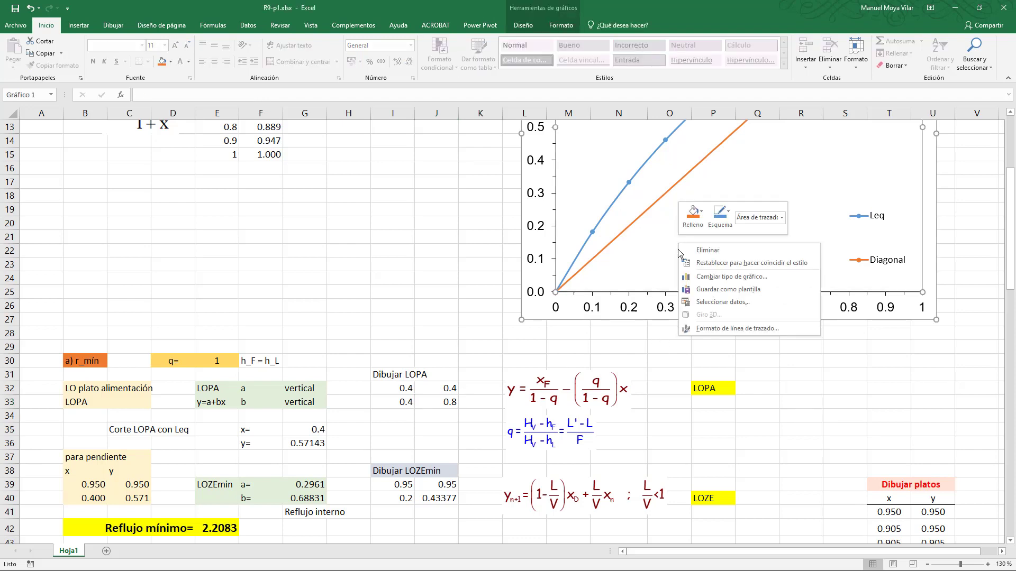
{"action": "left_click", "coordinate": [698, 302]}
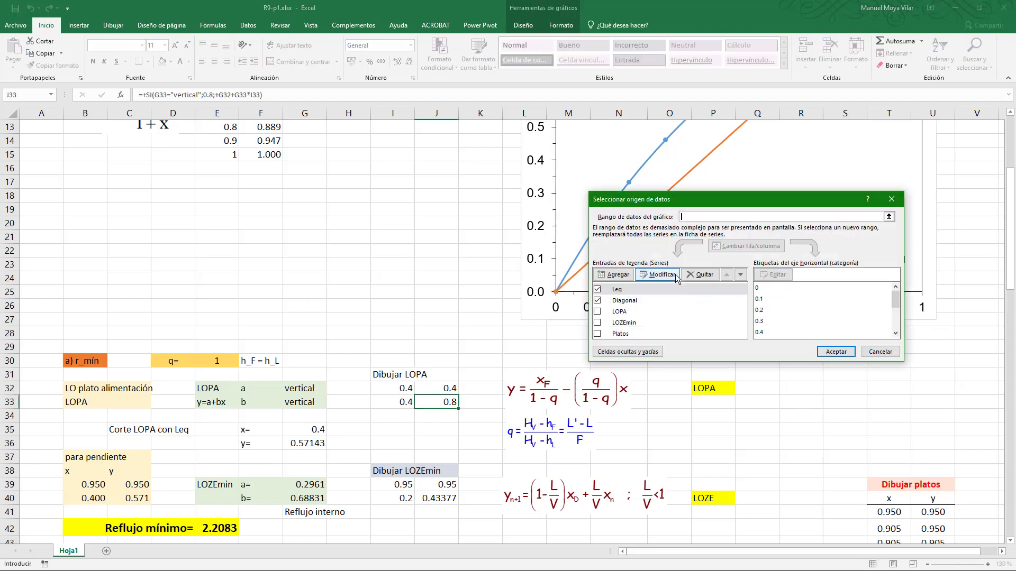
{"action": "left_click", "coordinate": [598, 311]}
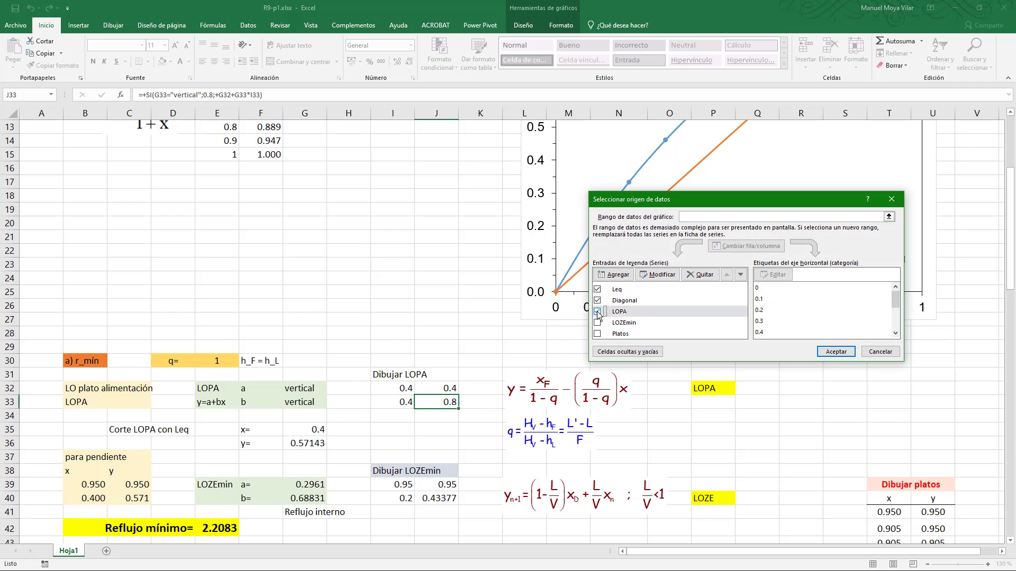
{"action": "left_click", "coordinate": [823, 353]}
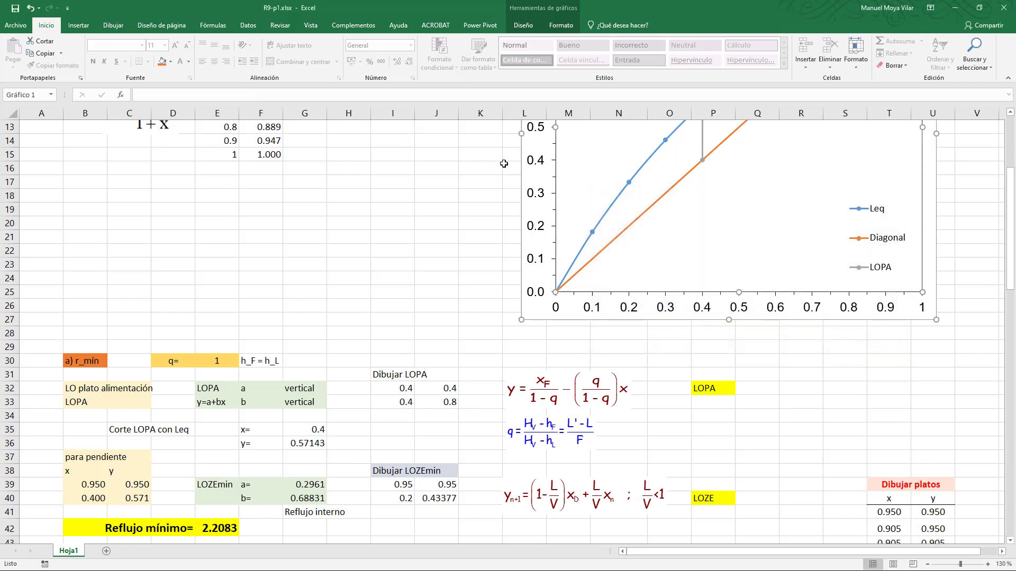
{"action": "left_click_drag", "start_coordinate": [518, 205], "coordinate": [612, 347]}
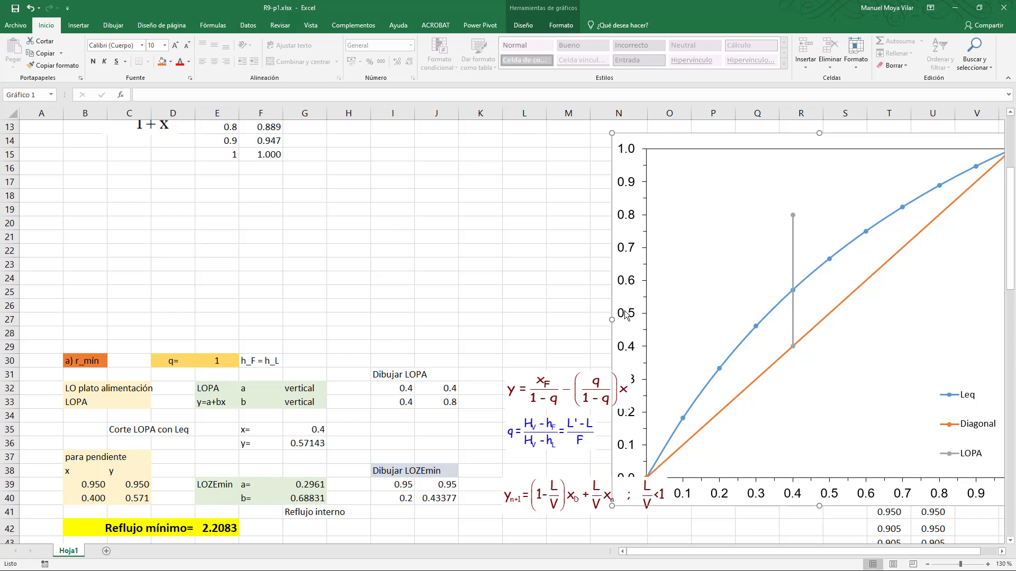
{"action": "left_click_drag", "start_coordinate": [613, 277], "coordinate": [593, 257]}
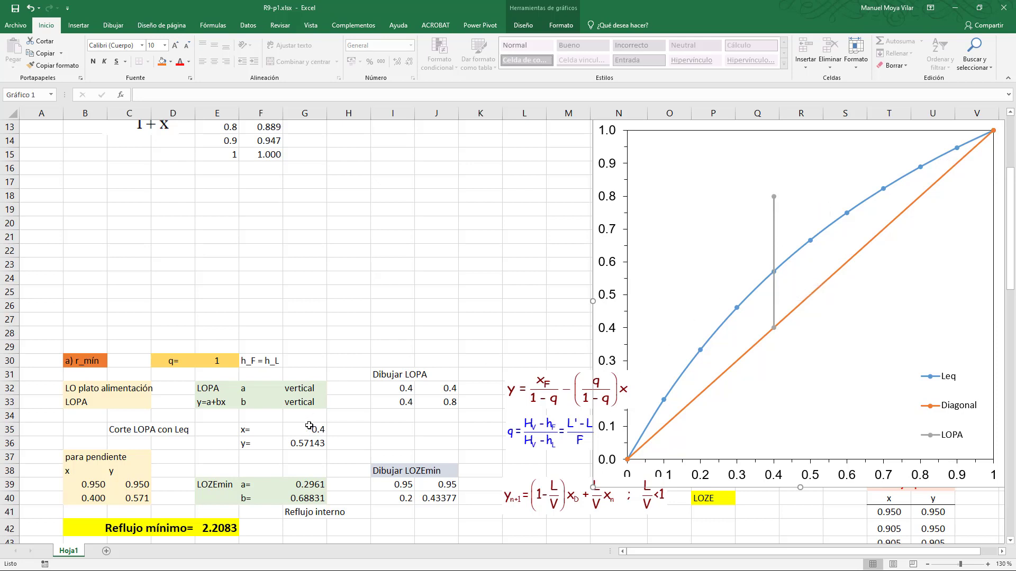
- Inspect the formulas for the LOPA and Leq intersection in G35:G36 and for the first slope point's x in B39
{"action": "left_click_drag", "start_coordinate": [247, 431], "coordinate": [317, 444]}
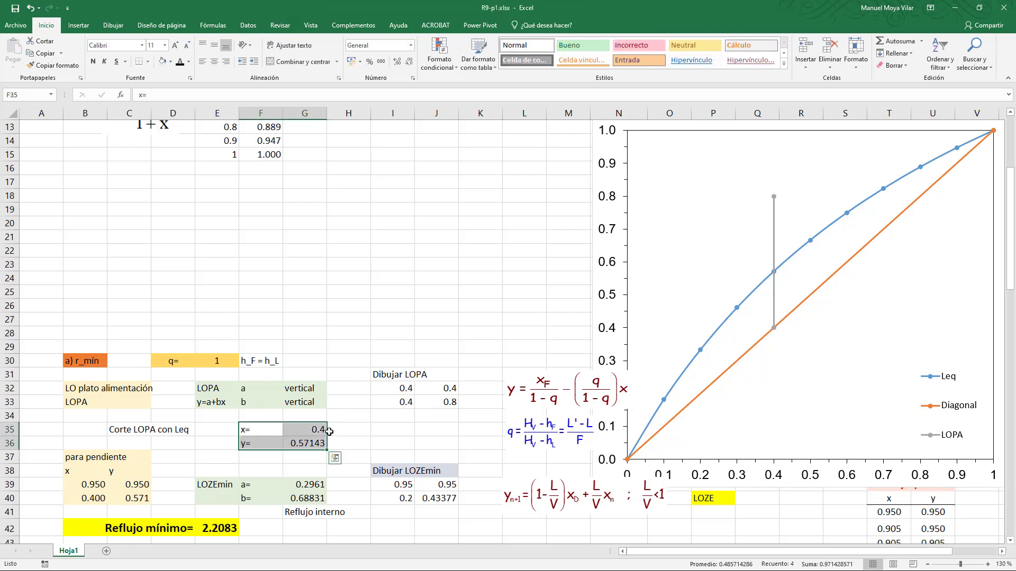
{"action": "left_click", "coordinate": [312, 431]}
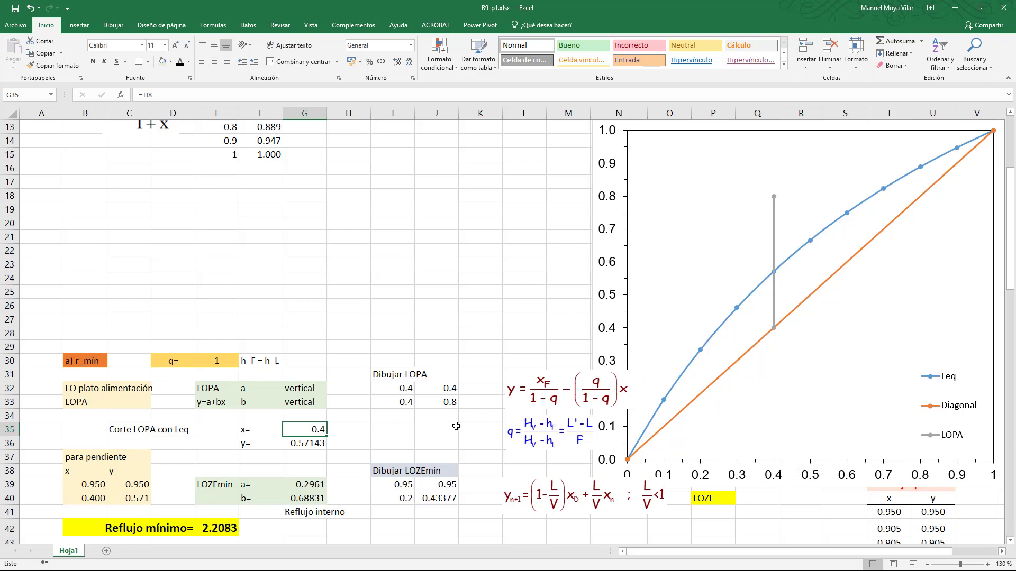
{"action": "left_click", "coordinate": [307, 444]}
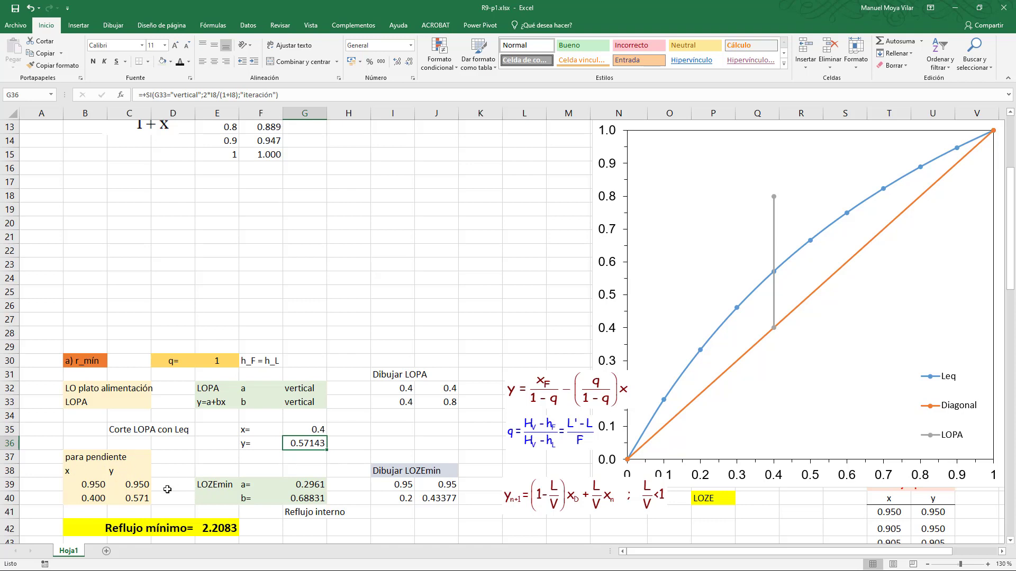
{"action": "left_click", "coordinate": [94, 485]}
{"action": "type", "text": "=+I9"}
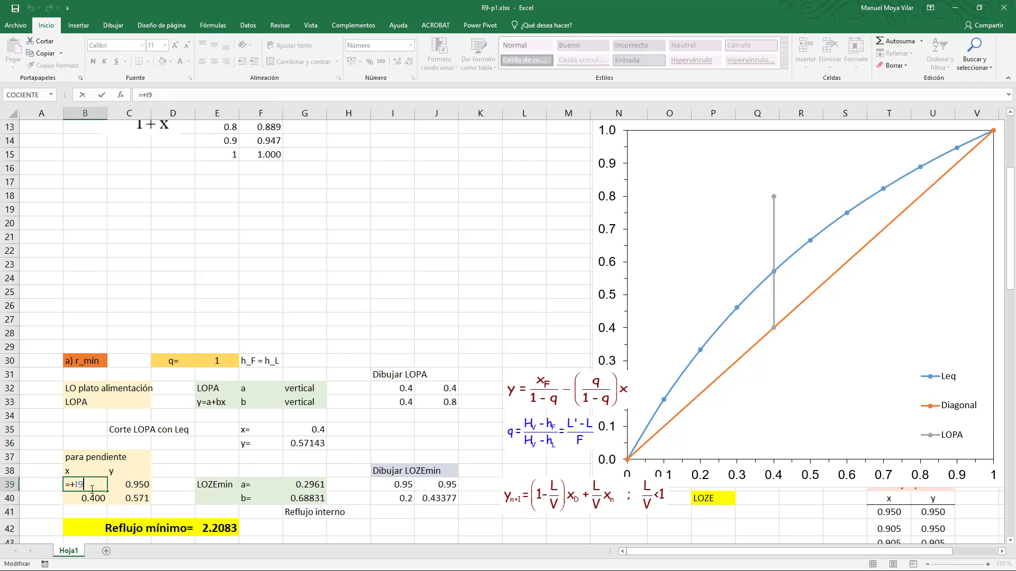
{"action": "key", "text": "ctrl+Return"}
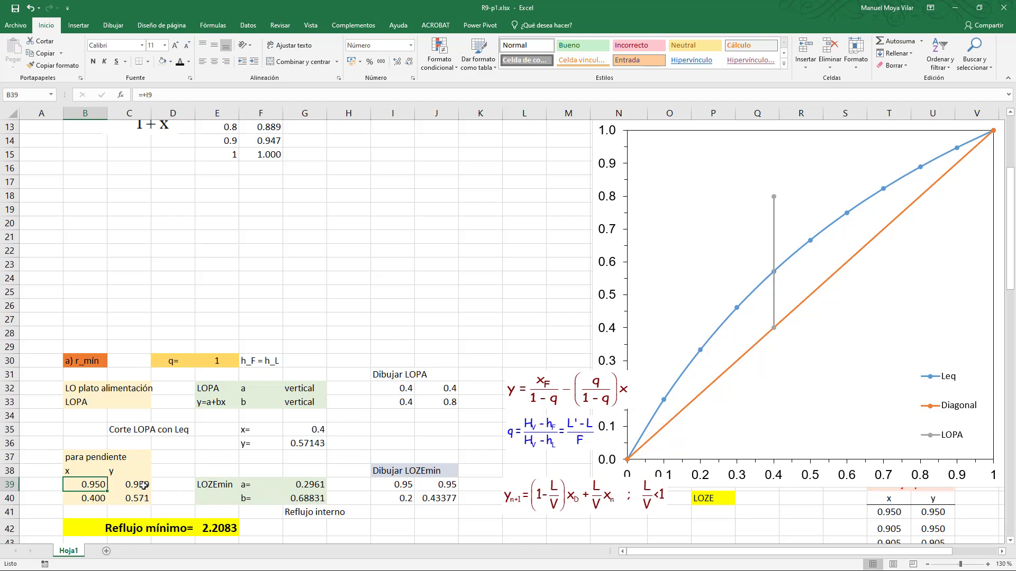
- Inspect the LOZEmin slope formula in G40 and intercept formula in G39, tracing the cells they reference
{"action": "left_click", "coordinate": [301, 497]}
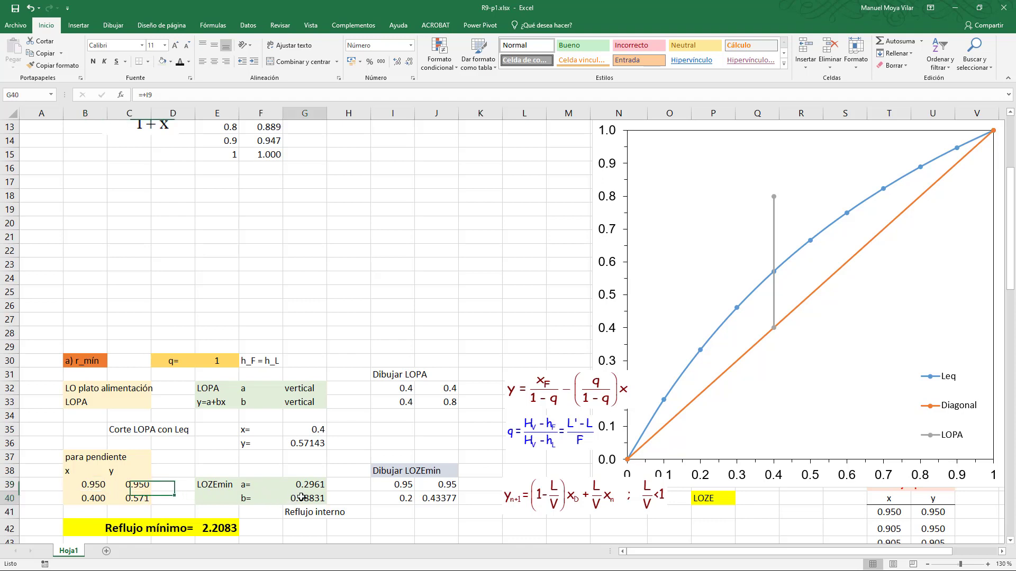
{"action": "left_click", "coordinate": [312, 99]}
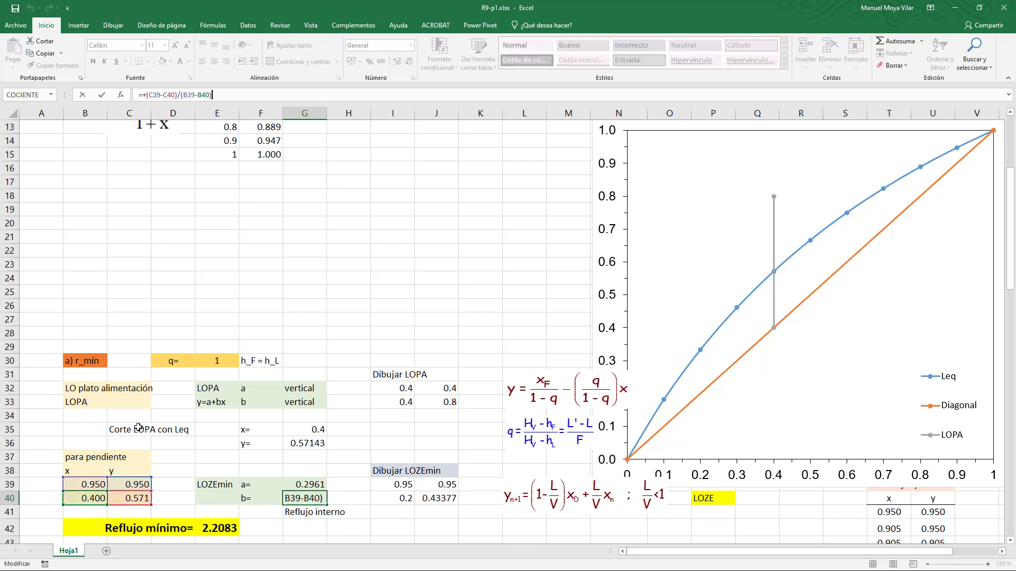
{"action": "left_click", "coordinate": [101, 95]}
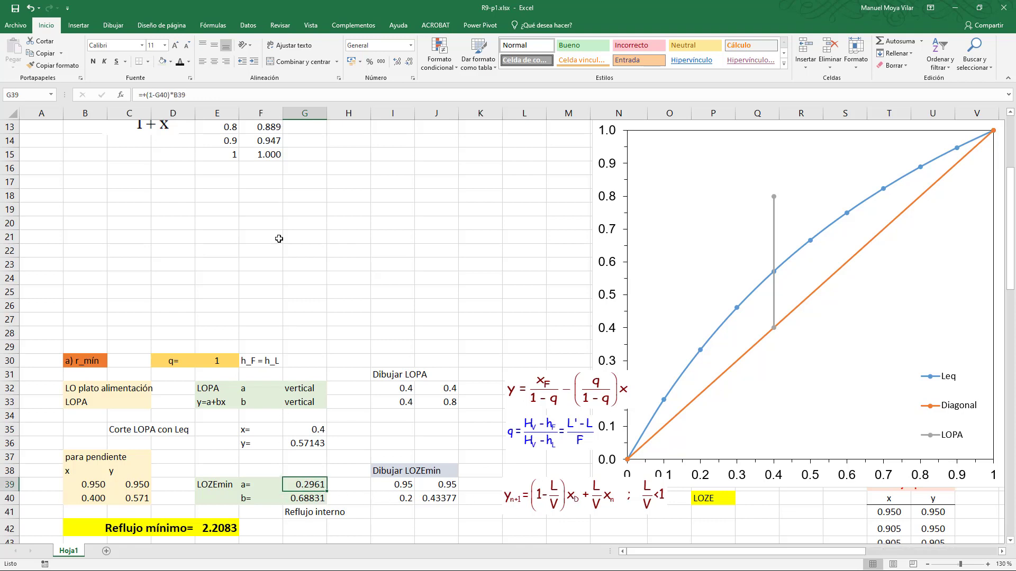
{"action": "left_click", "coordinate": [216, 98]}
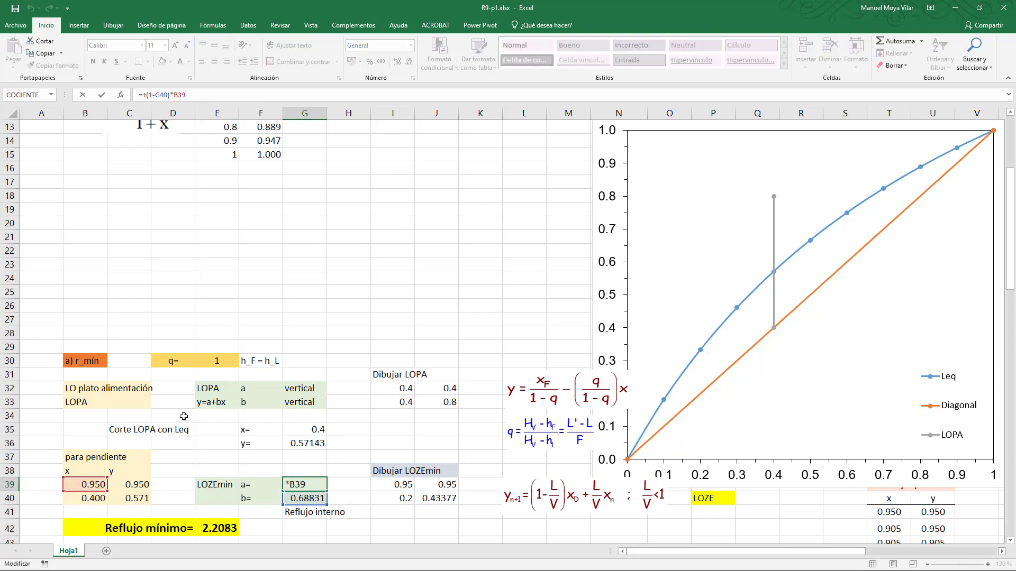
{"action": "left_click", "coordinate": [101, 95]}
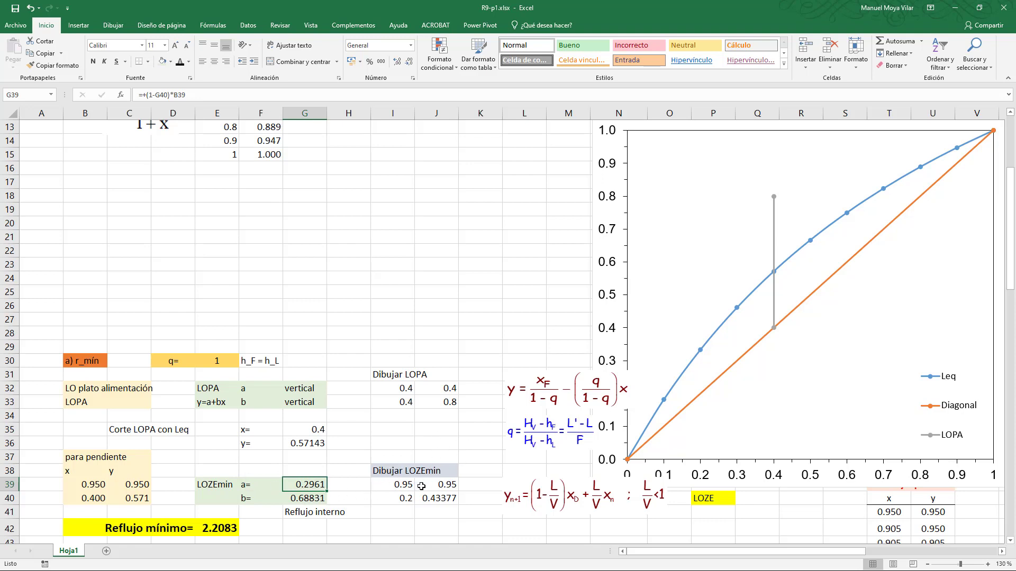
- Inspect the points under Dibujar LOZEmin and trace the formula for the second point's y in J40
{"action": "left_click", "coordinate": [397, 486]}
{"action": "left_click", "coordinate": [400, 499]}
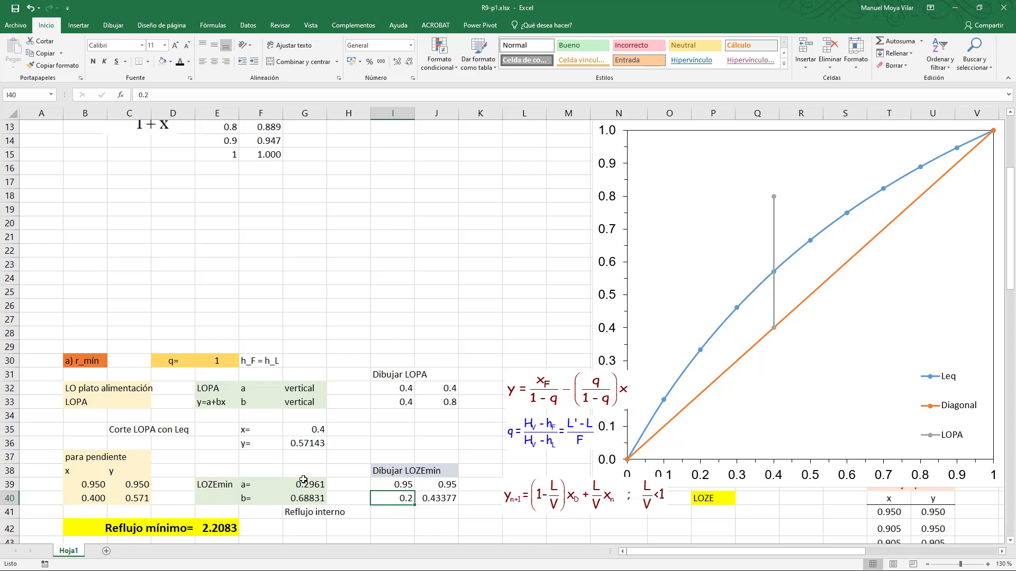
{"action": "left_click", "coordinate": [437, 500]}
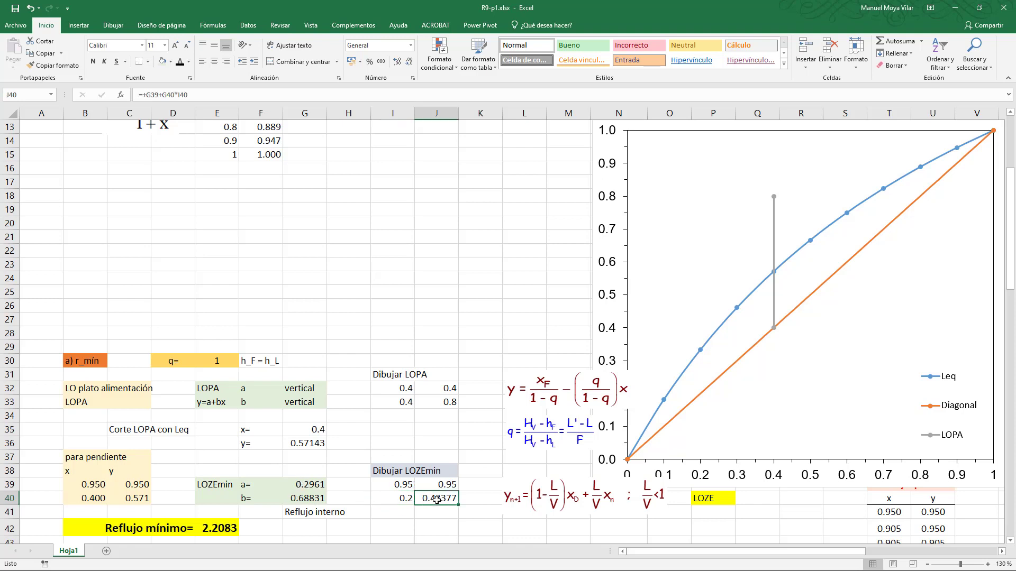
{"action": "left_click", "coordinate": [394, 94]}
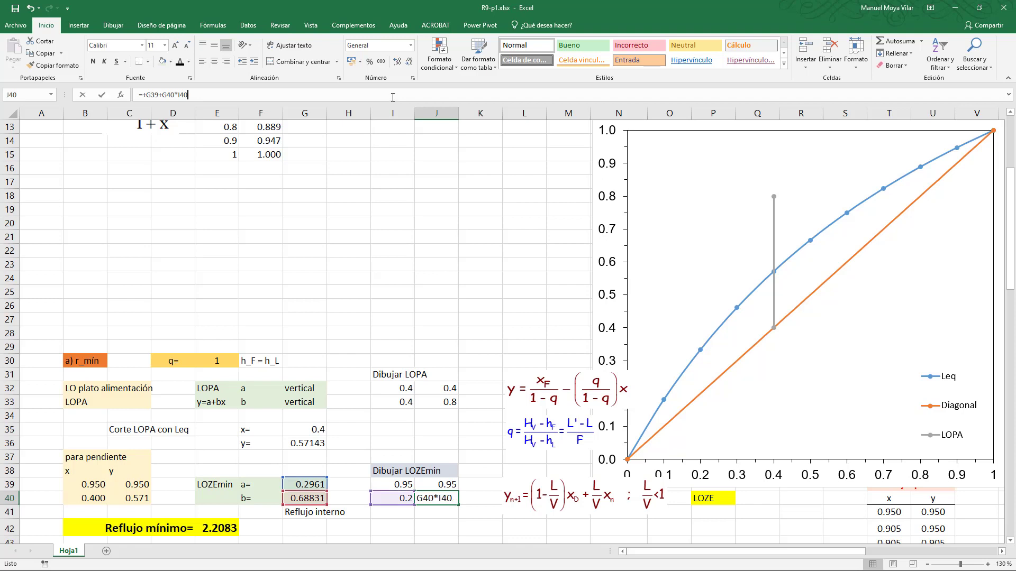
{"action": "left_click", "coordinate": [102, 95]}
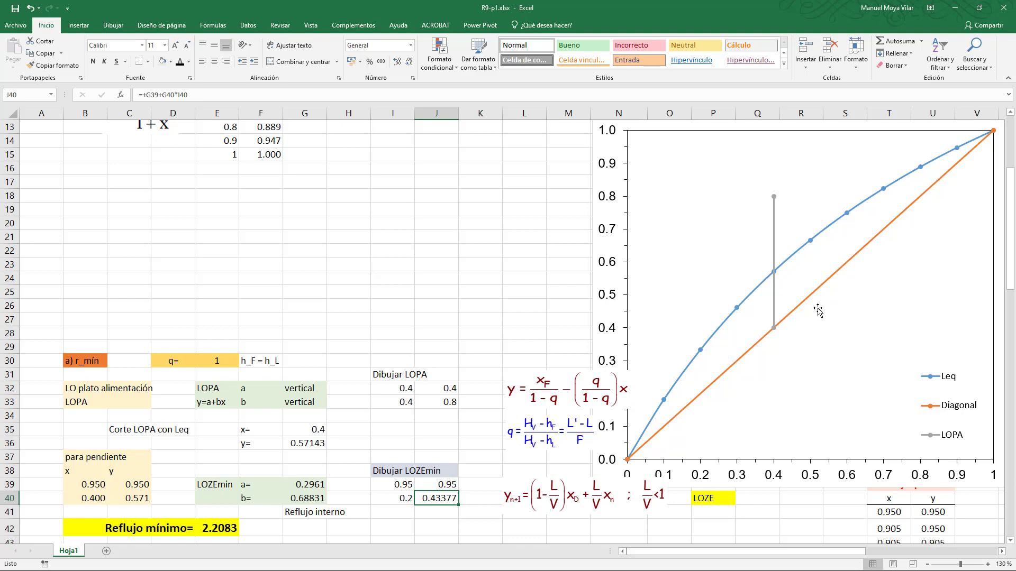
- Show the LOZEmin series in the equilibrium chart
{"action": "right_click", "coordinate": [804, 361]}
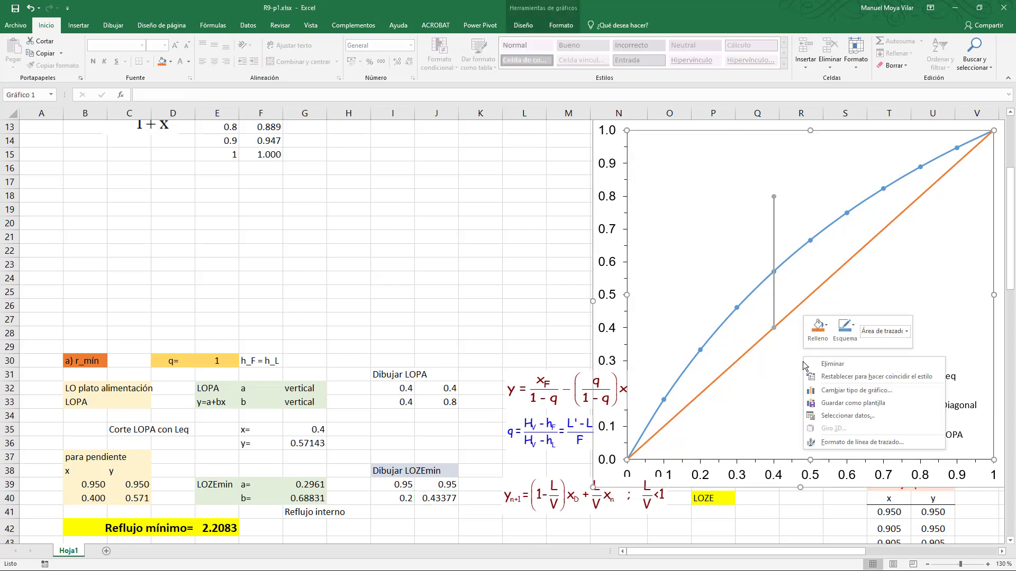
{"action": "left_click", "coordinate": [842, 416]}
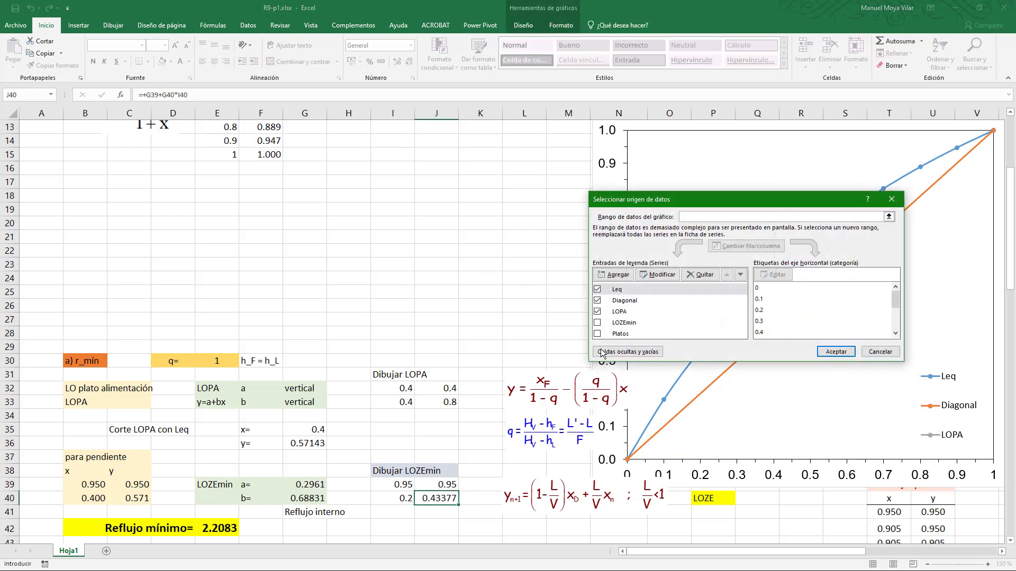
{"action": "left_click", "coordinate": [597, 323]}
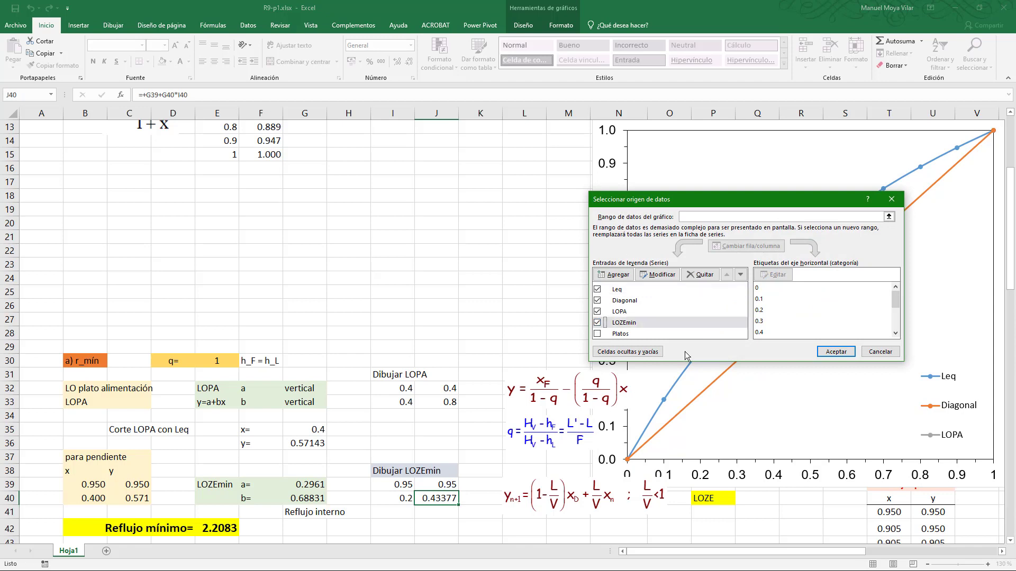
{"action": "left_click", "coordinate": [836, 351]}
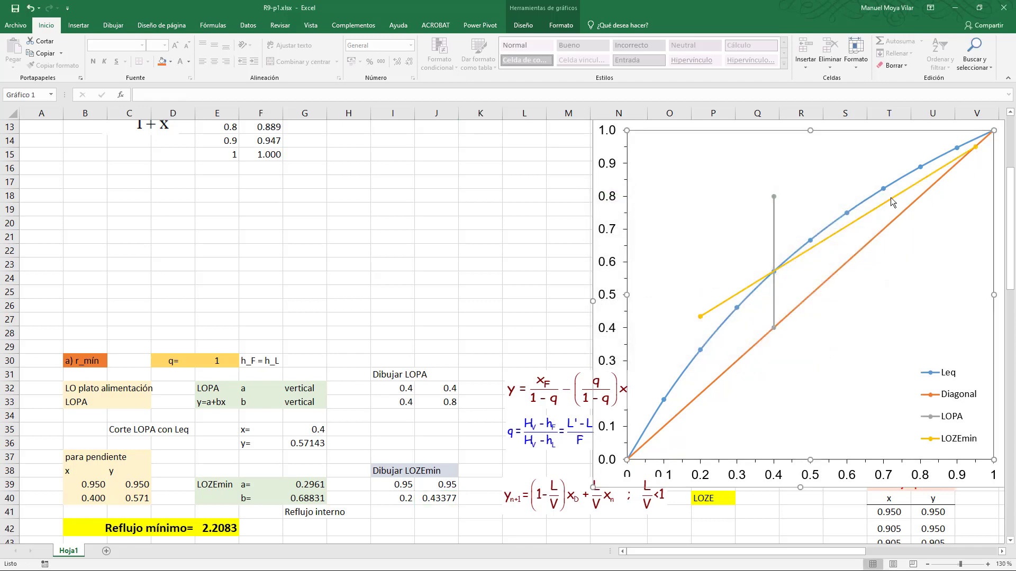
- Copy the equation relating internal reflux to r from above section c) NPT para r=1.4*r_min
{"action": "mouse_move", "coordinate": [700, 321]}
{"action": "left_click", "coordinate": [255, 533]}
{"action": "scroll", "coordinate": [503, 515], "scroll_direction": "down", "scroll_amount": 2}
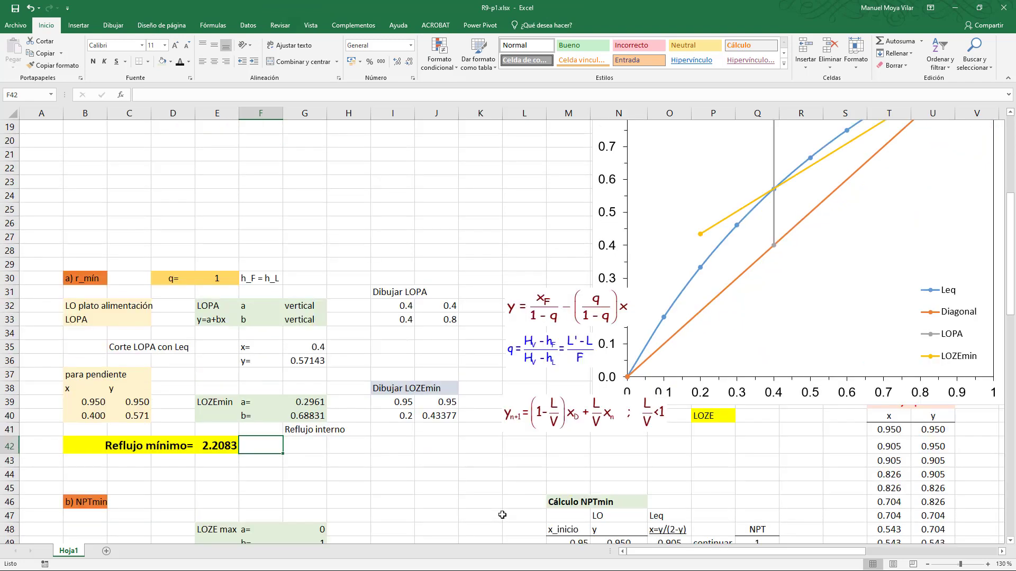
{"action": "scroll", "coordinate": [503, 515], "scroll_direction": "down", "scroll_amount": 7}
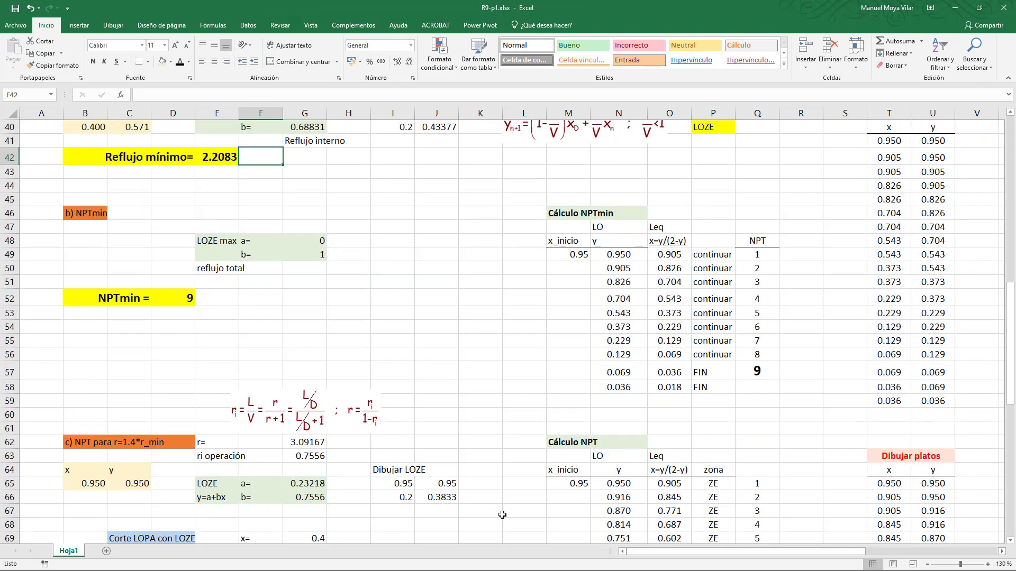
{"action": "scroll", "coordinate": [502, 515], "scroll_direction": "up", "scroll_amount": 1}
{"action": "right_click", "coordinate": [323, 456]}
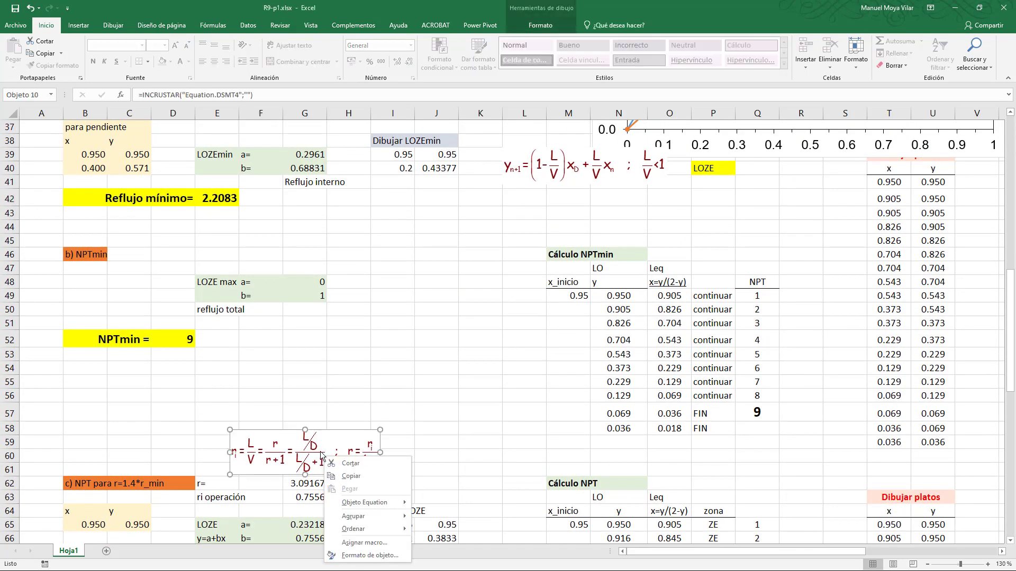
{"action": "key", "text": "Escape"}
{"action": "left_click", "coordinate": [373, 388]}
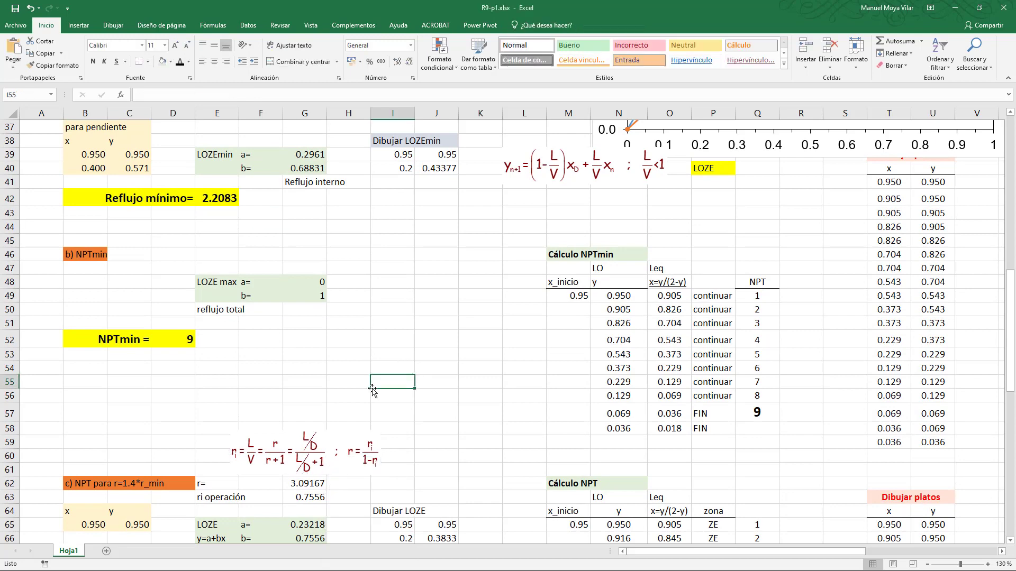
- Paste the copied reflux equation and place it beside the Reflujo mínimo result, just below the Reflujo interno label
{"action": "scroll", "coordinate": [372, 390], "scroll_direction": "up", "scroll_amount": 4}
{"action": "right_click", "coordinate": [278, 382]}
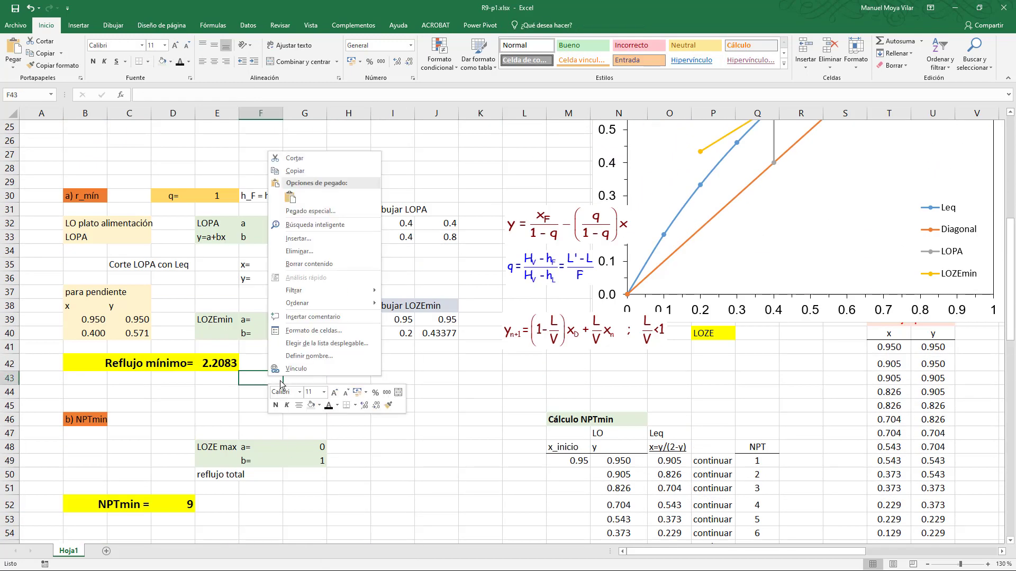
{"action": "left_click", "coordinate": [290, 198]}
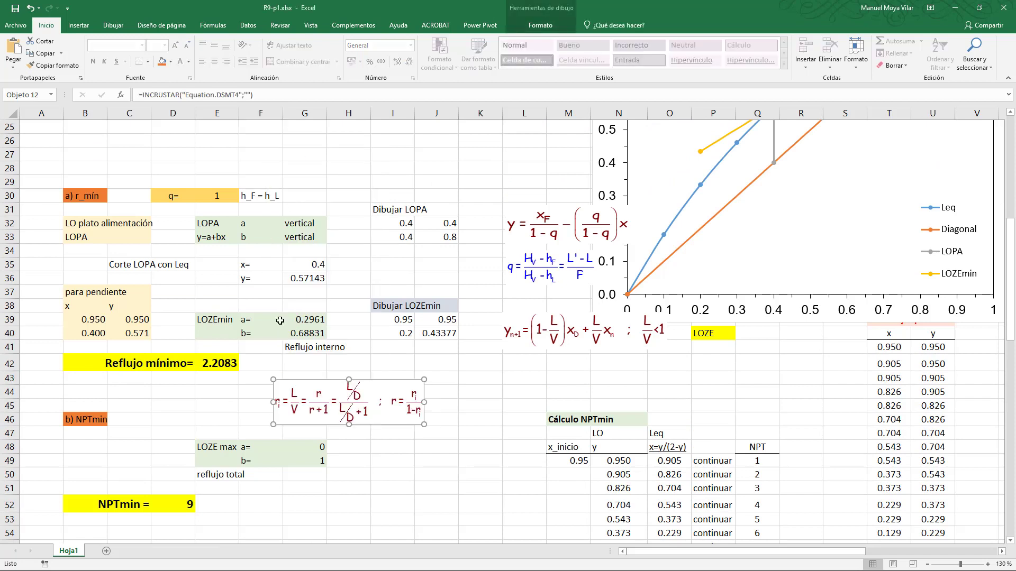
{"action": "left_click_drag", "start_coordinate": [309, 385], "coordinate": [290, 365]}
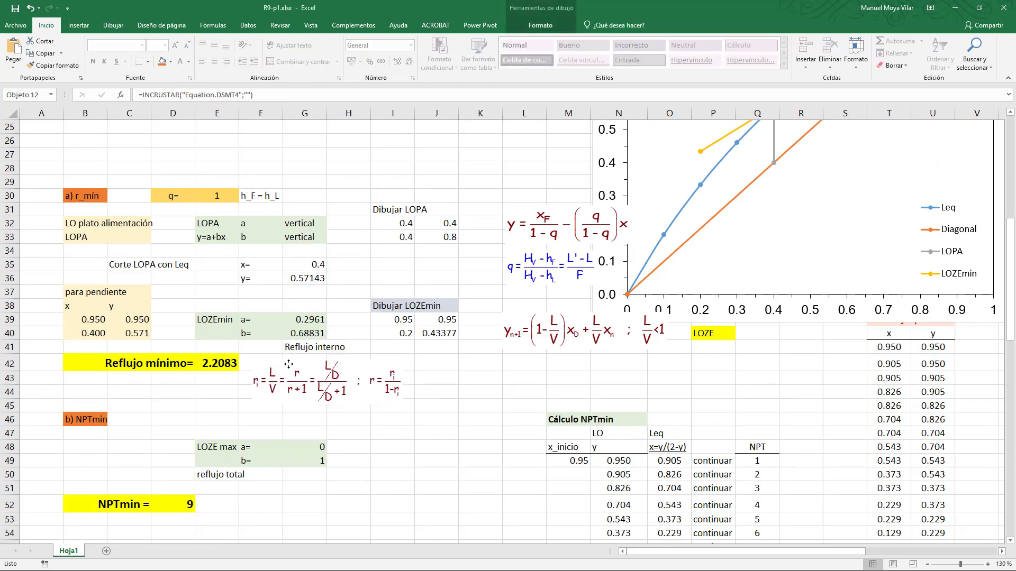
{"action": "left_click", "coordinate": [433, 394]}
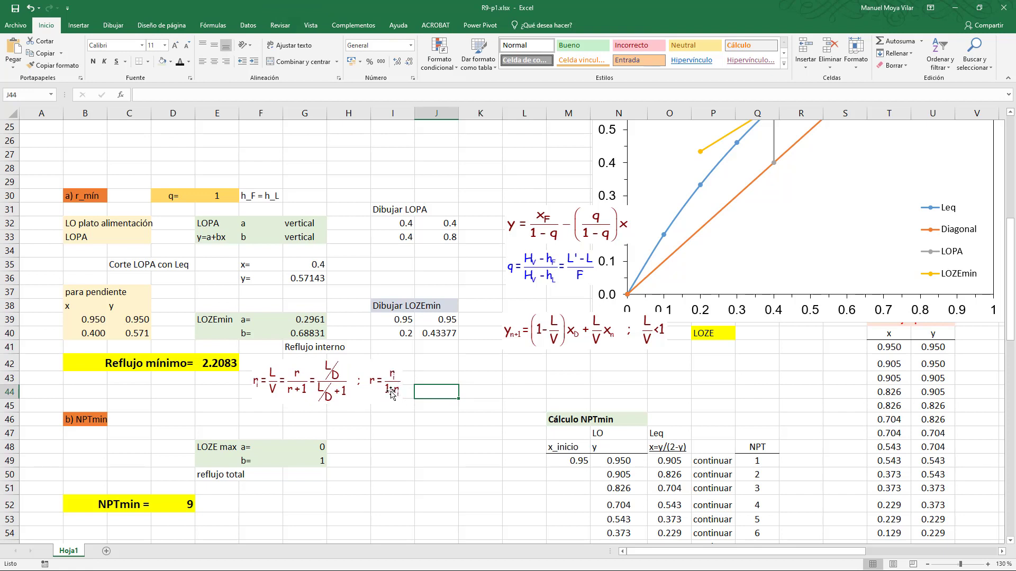
- Inspect the LOZEmin slope formula in G40 as the internal reflux used for Reflujo mínimo
{"action": "left_click", "coordinate": [312, 333]}
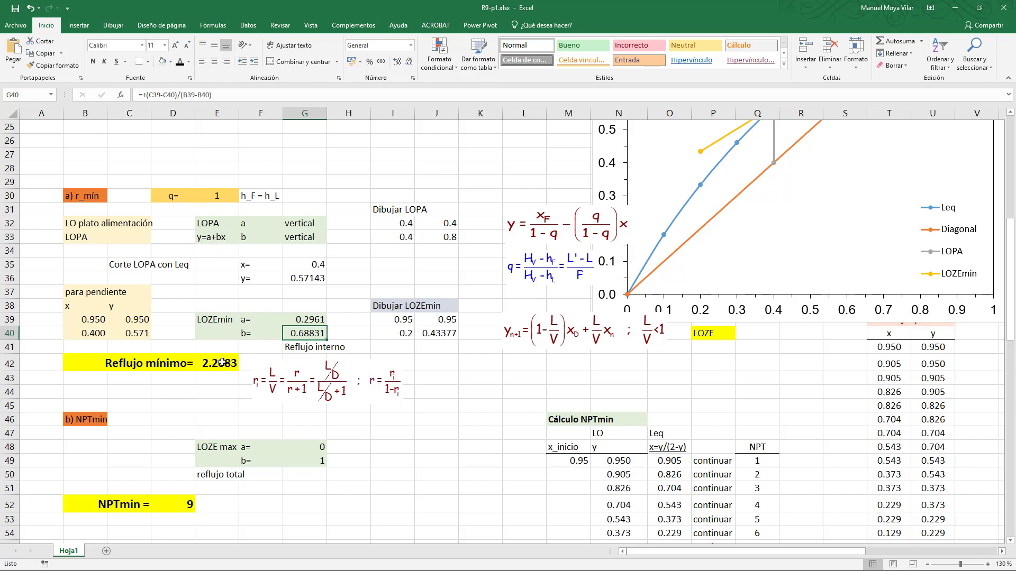
{"action": "left_click", "coordinate": [433, 378]}
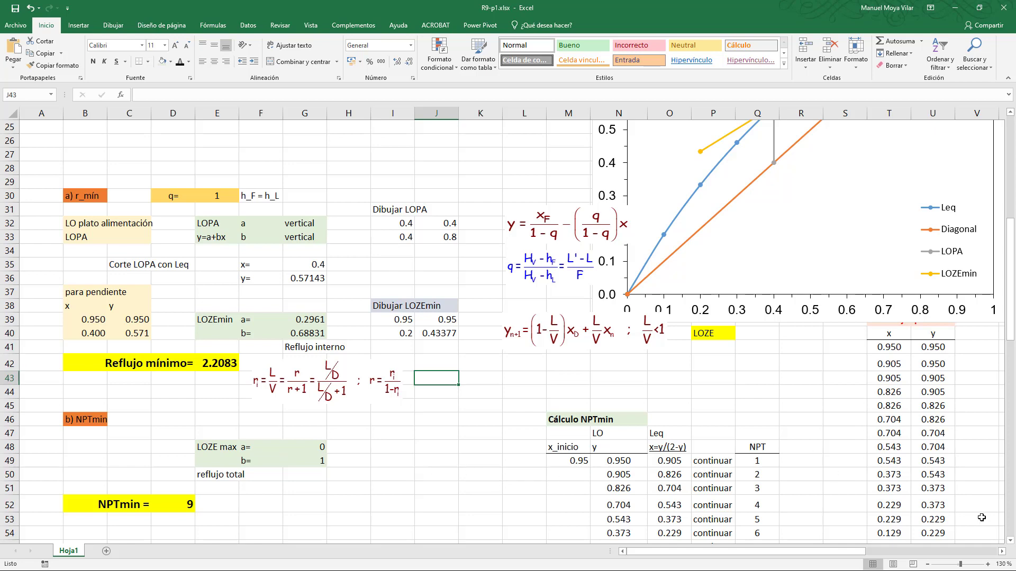
- Inspect the Cálculo NPTmin formulas for the first stages' y and x values in N49:O50 and N51
{"action": "scroll", "coordinate": [1012, 545], "scroll_direction": "down", "scroll_amount": 4}
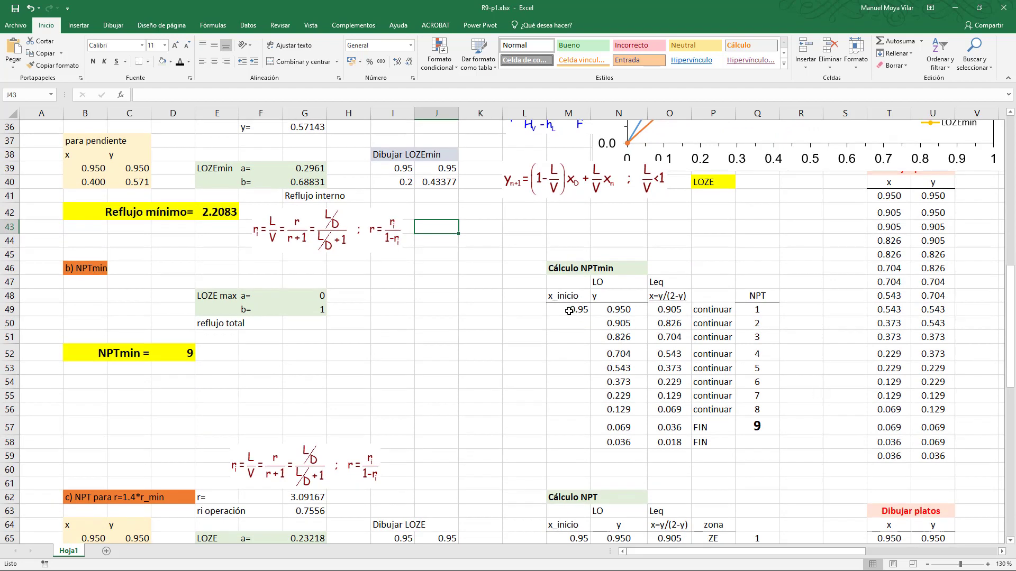
{"action": "left_click", "coordinate": [615, 310]}
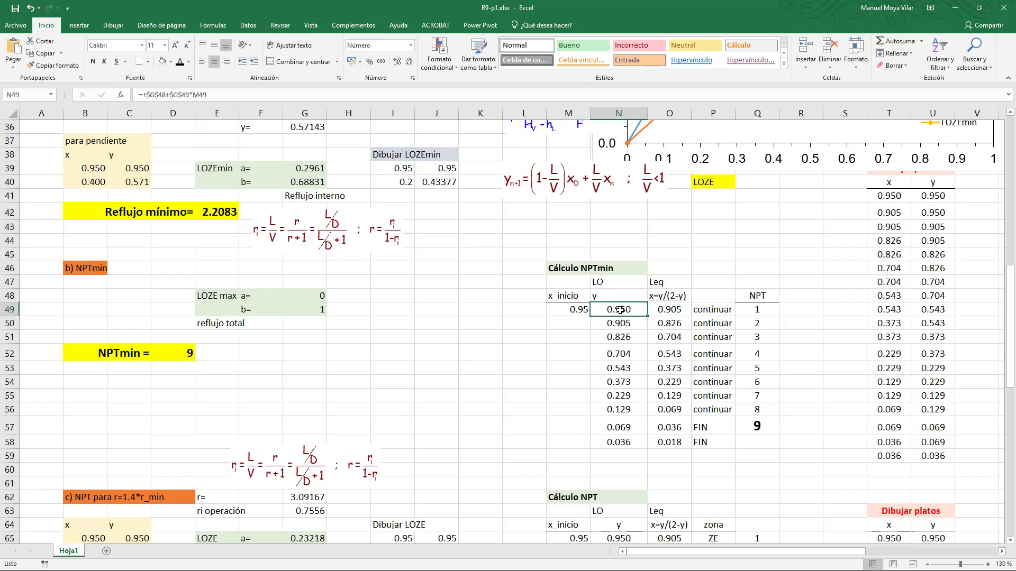
{"action": "left_click", "coordinate": [669, 310]}
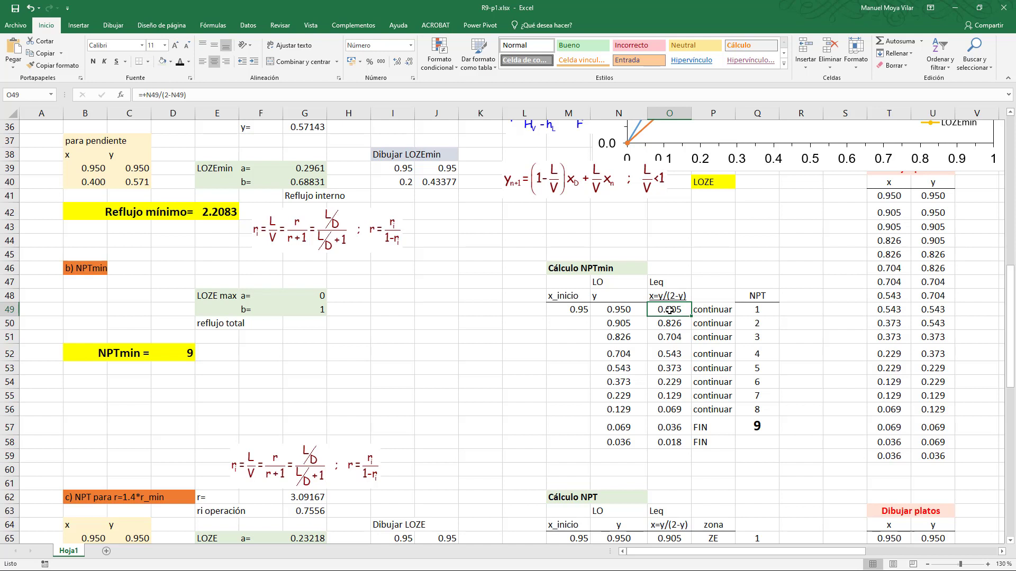
{"action": "left_click", "coordinate": [625, 323]}
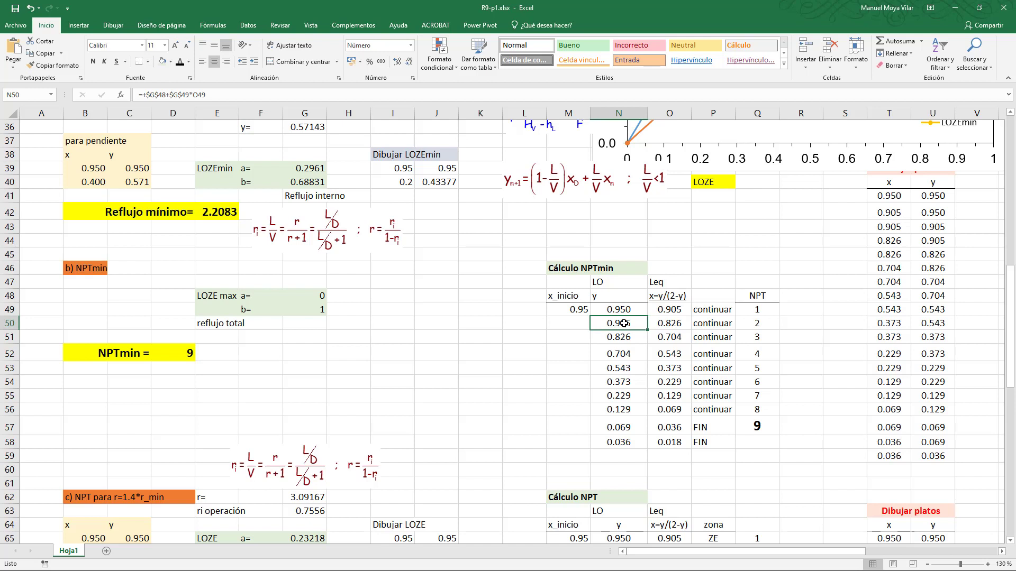
{"action": "left_click", "coordinate": [663, 324]}
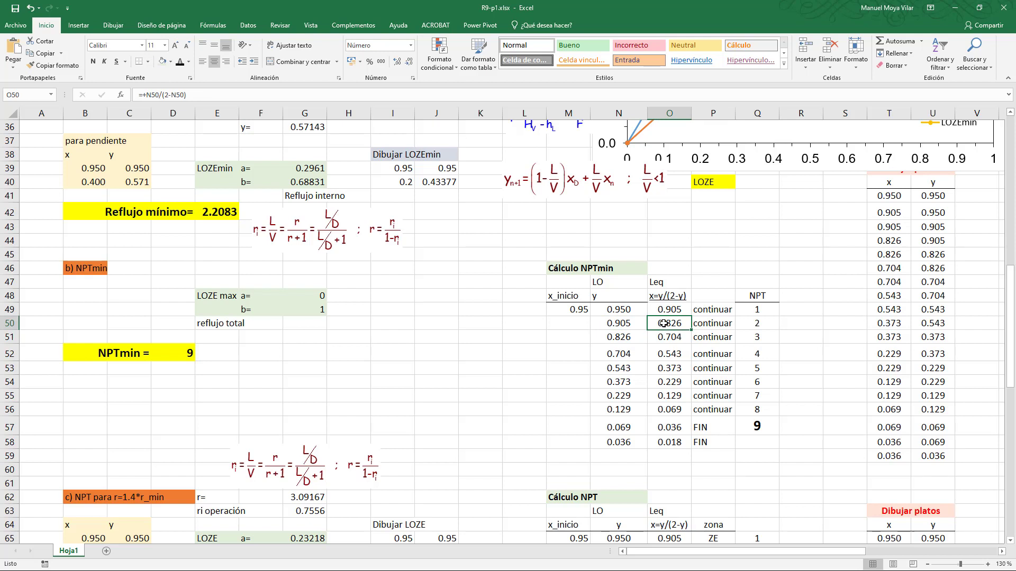
{"action": "left_click", "coordinate": [618, 338]}
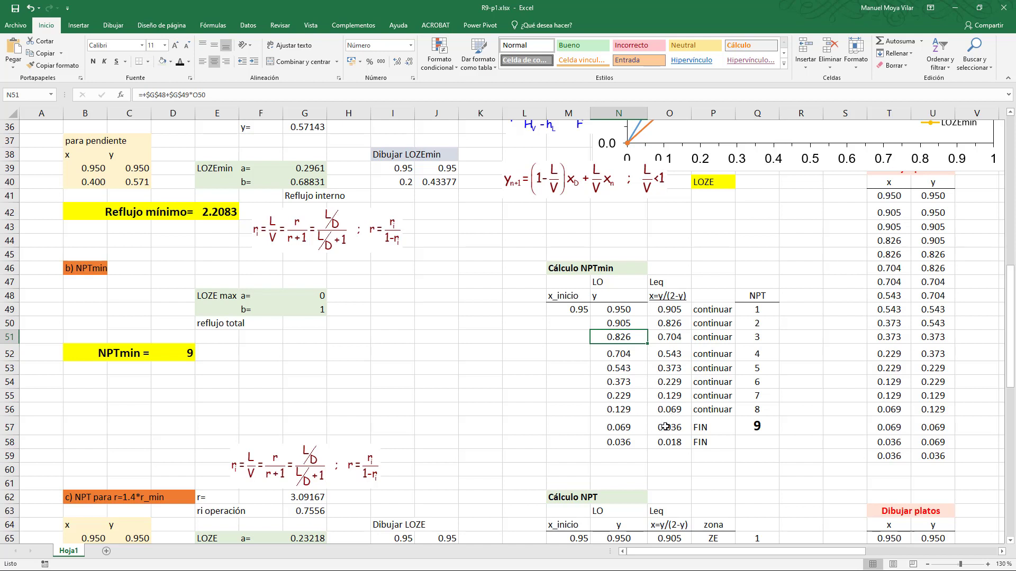
- Check the problem's input compositions against the stage 9 x in O57, and inspect the FIN/continuar test formulas in P49:P51
{"action": "scroll", "coordinate": [589, 352], "scroll_direction": "up", "scroll_amount": 12}
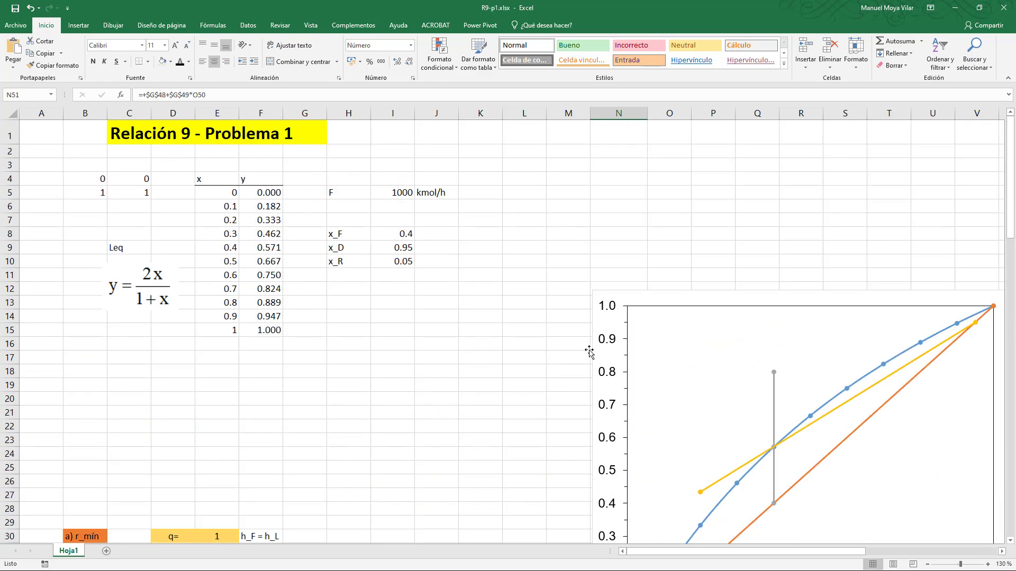
{"action": "scroll", "coordinate": [589, 352], "scroll_direction": "down", "scroll_amount": 12}
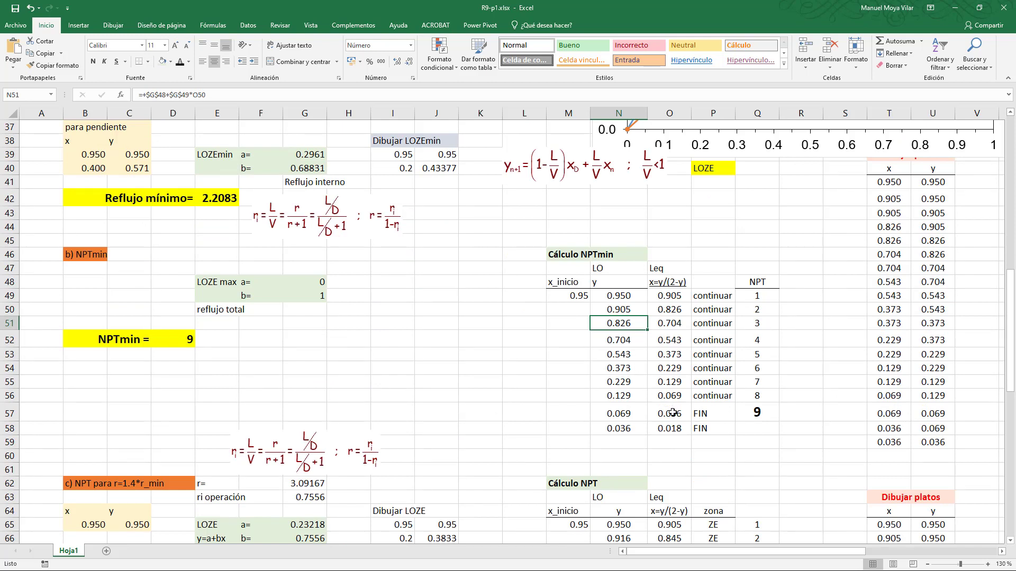
{"action": "left_click", "coordinate": [670, 410]}
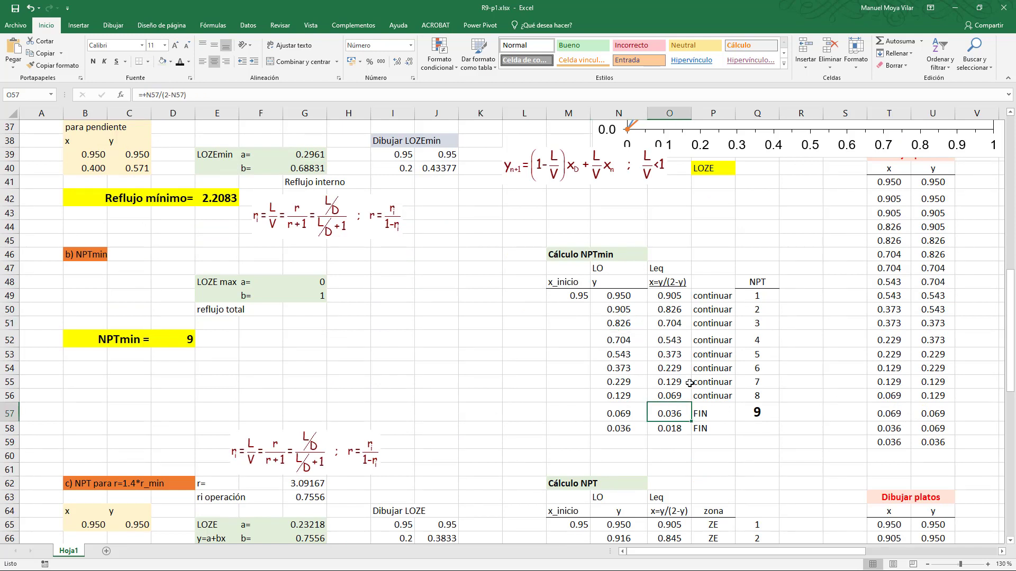
{"action": "left_click", "coordinate": [702, 297]}
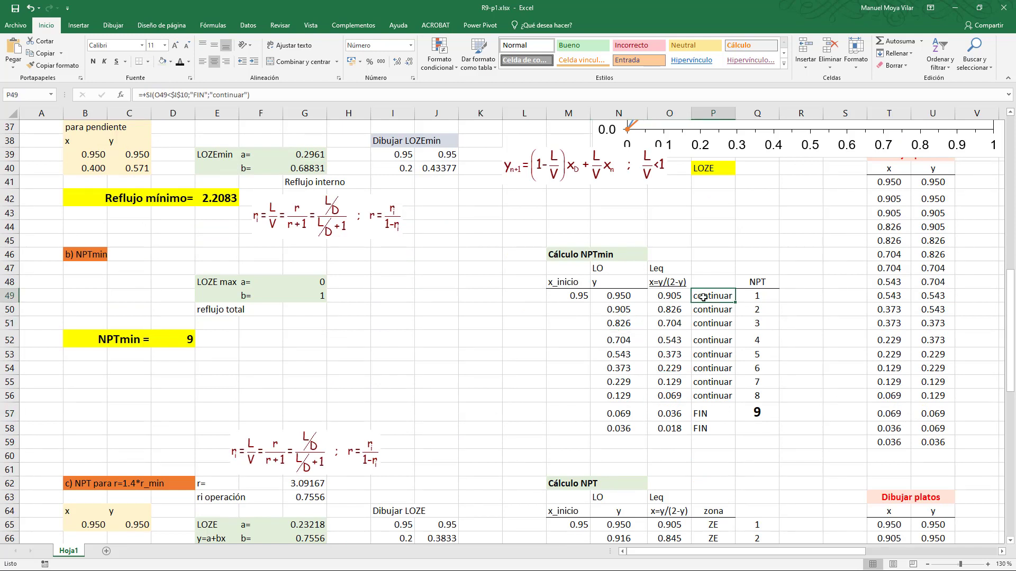
{"action": "left_click", "coordinate": [701, 310]}
{"action": "left_click", "coordinate": [705, 324]}
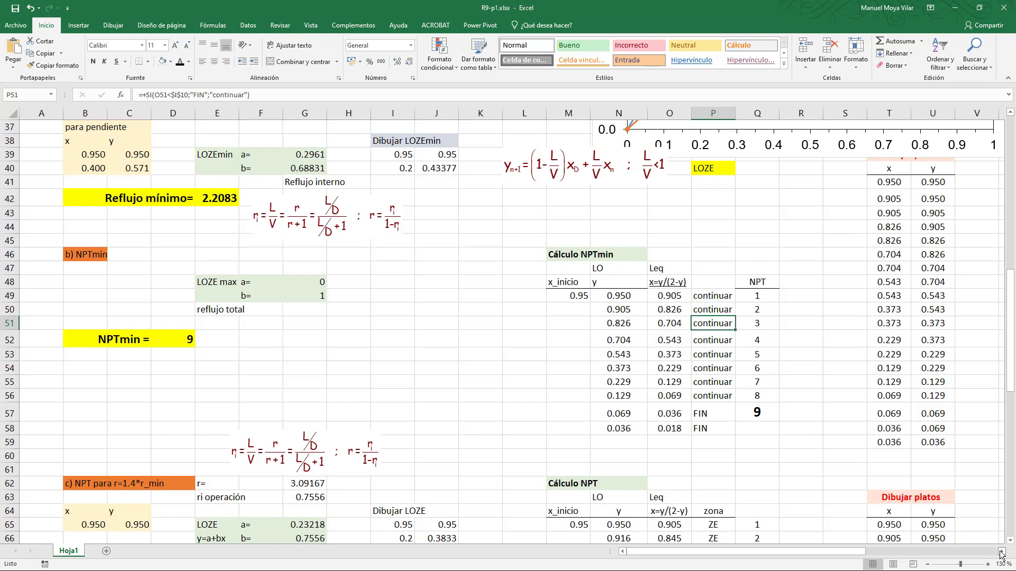
- Move the equilibrium chart down and clear of the upper Dibujar platos table, and select the plate coordinates in T41:U55
{"action": "scroll", "coordinate": [1001, 553], "scroll_direction": "right", "scroll_amount": 5}
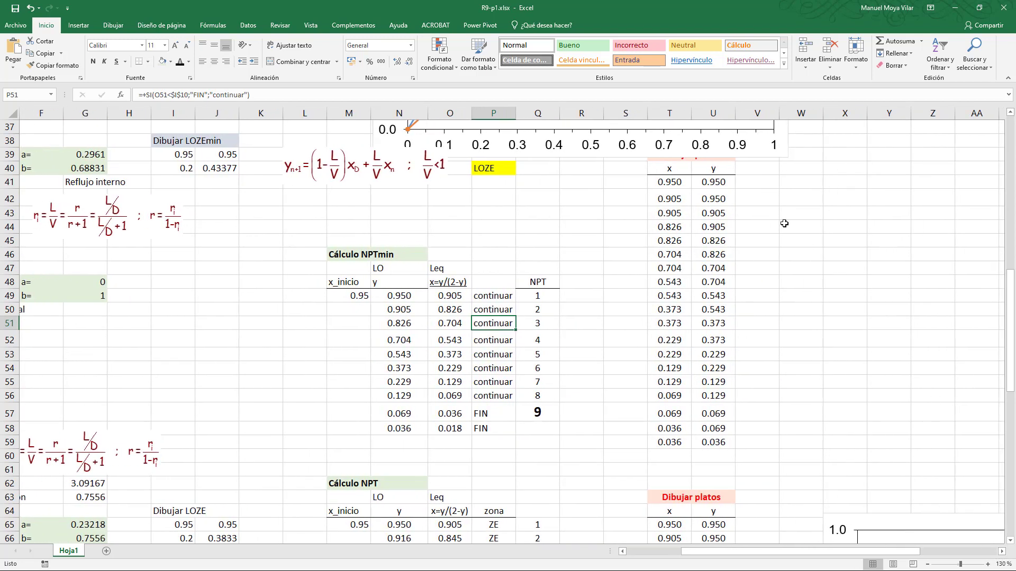
{"action": "left_click_drag", "start_coordinate": [633, 159], "coordinate": [828, 448]}
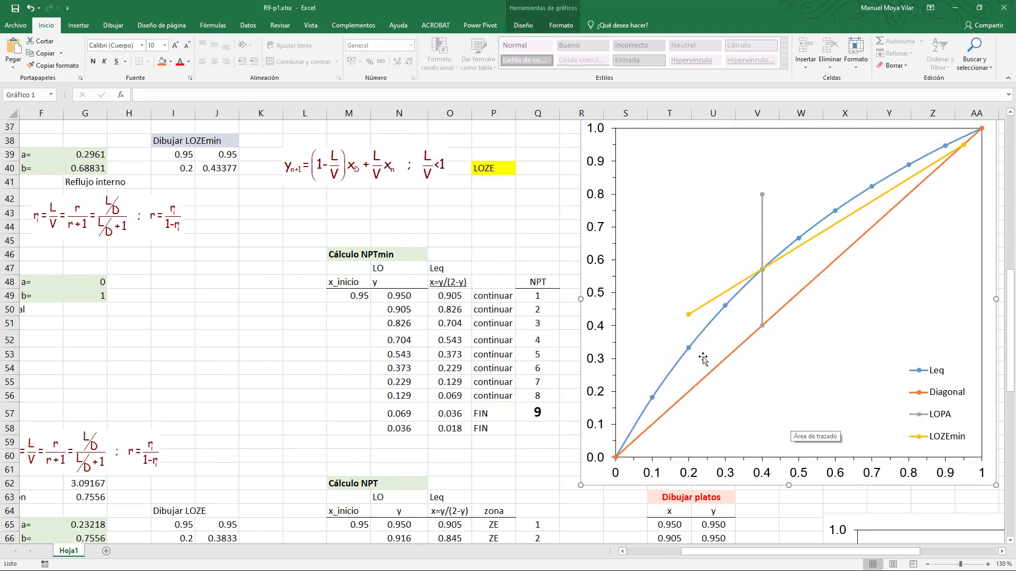
{"action": "left_click_drag", "start_coordinate": [582, 332], "coordinate": [741, 333]}
{"action": "left_click_drag", "start_coordinate": [668, 182], "coordinate": [715, 382]}
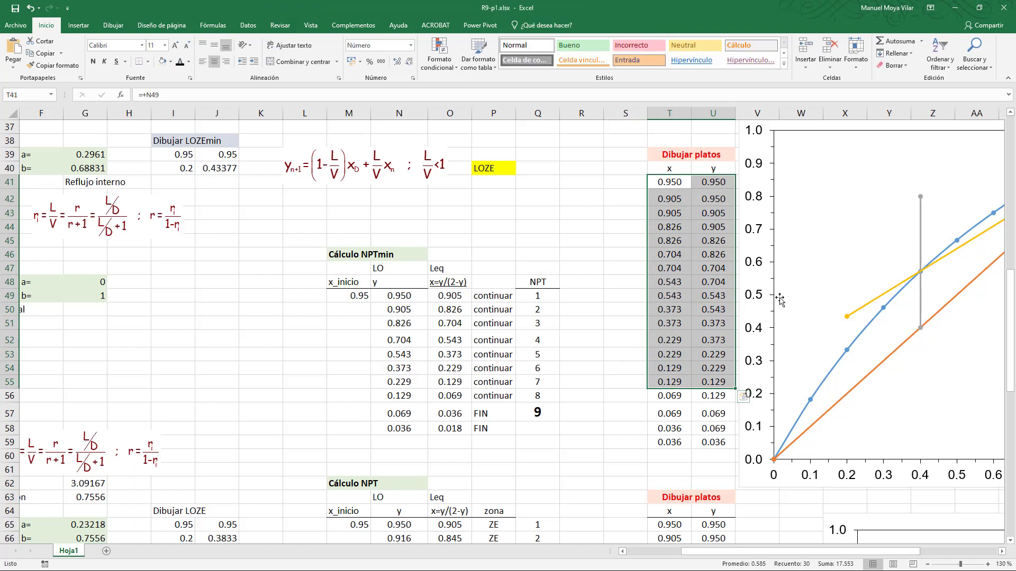
- Place the equilibrium chart beside the Cálculo NPTmin table and show its Platos series
{"action": "left_click_drag", "start_coordinate": [742, 300], "coordinate": [554, 333]}
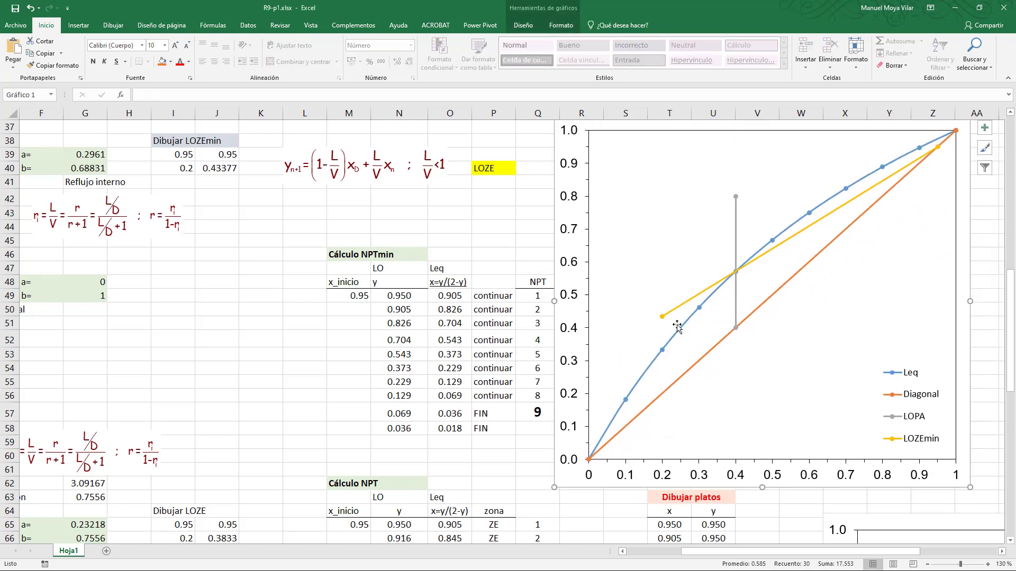
{"action": "right_click", "coordinate": [773, 410]}
{"action": "left_click", "coordinate": [789, 469]}
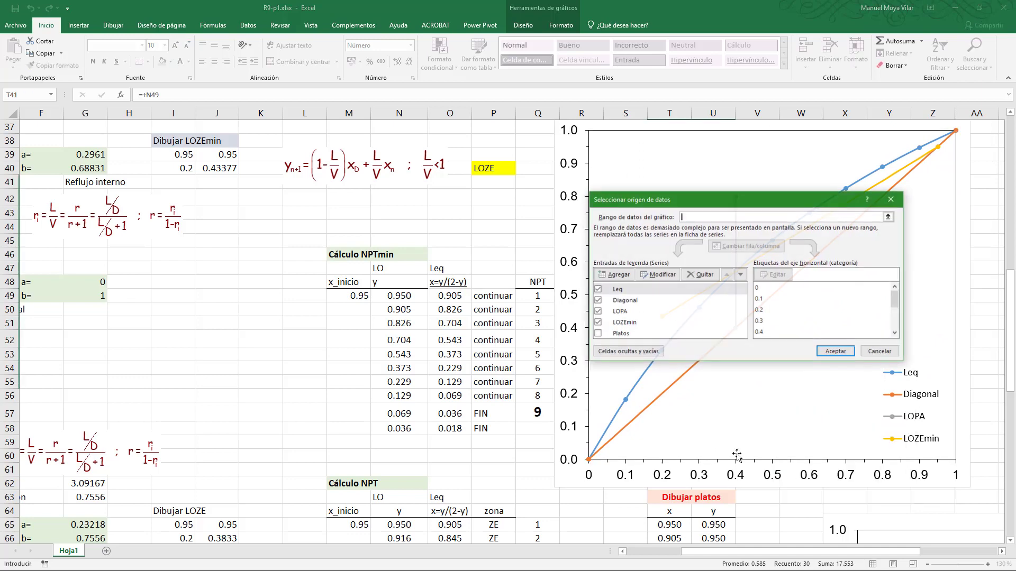
{"action": "left_click", "coordinate": [597, 334]}
{"action": "left_click", "coordinate": [598, 334]}
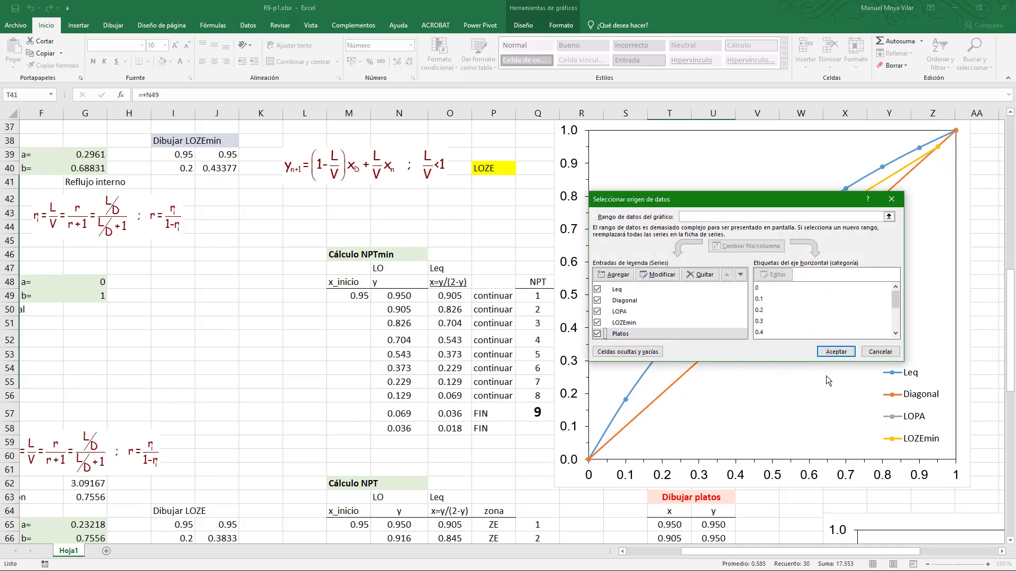
{"action": "left_click", "coordinate": [837, 354]}
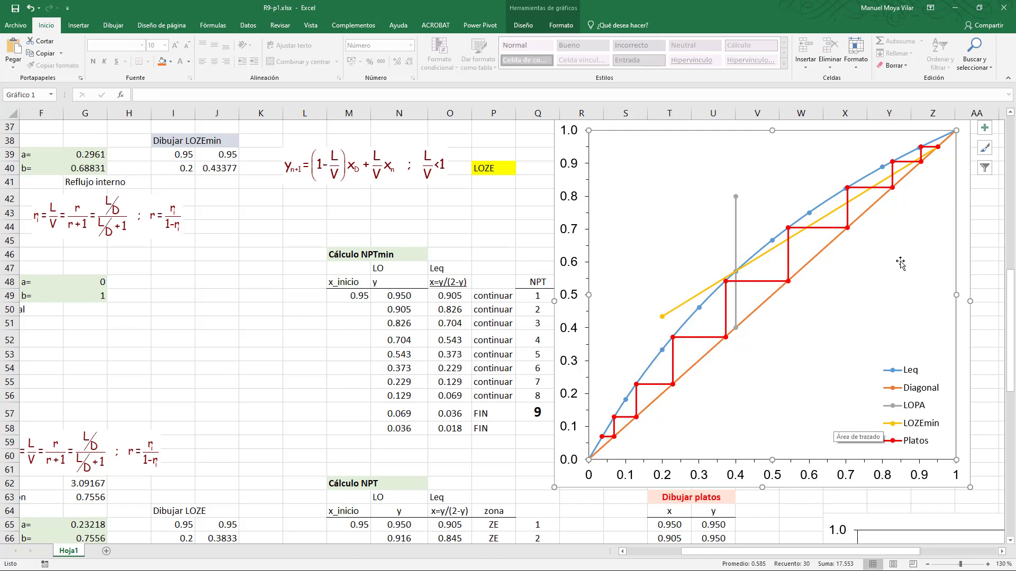
- Trace the Platos steps on the equilibrium chart from the x = 0.95 end down to the lowest plate
{"action": "mouse_move", "coordinate": [938, 153]}
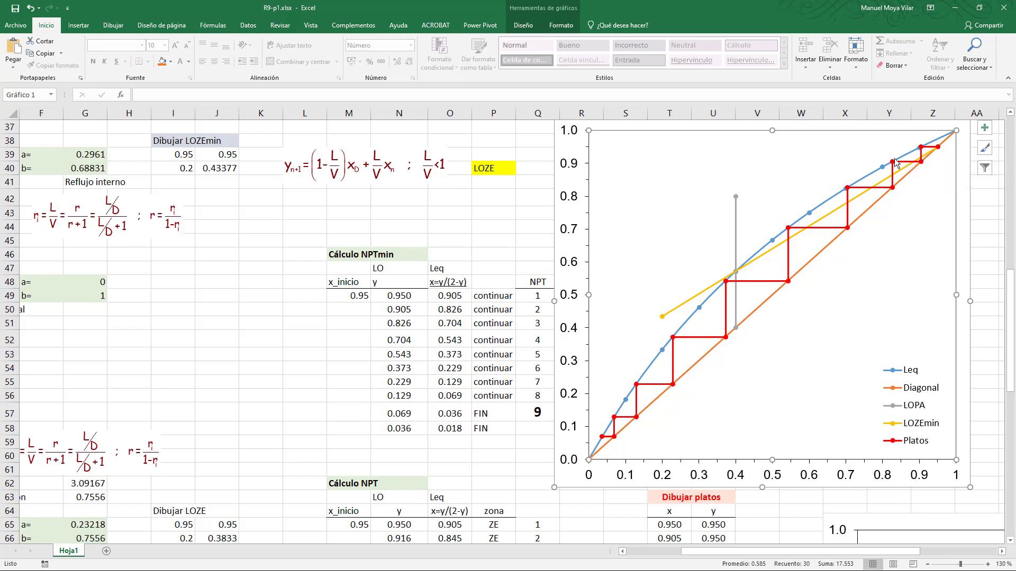
{"action": "mouse_move", "coordinate": [893, 189]}
{"action": "mouse_move", "coordinate": [613, 427]}
{"action": "left_click", "coordinate": [317, 398]}
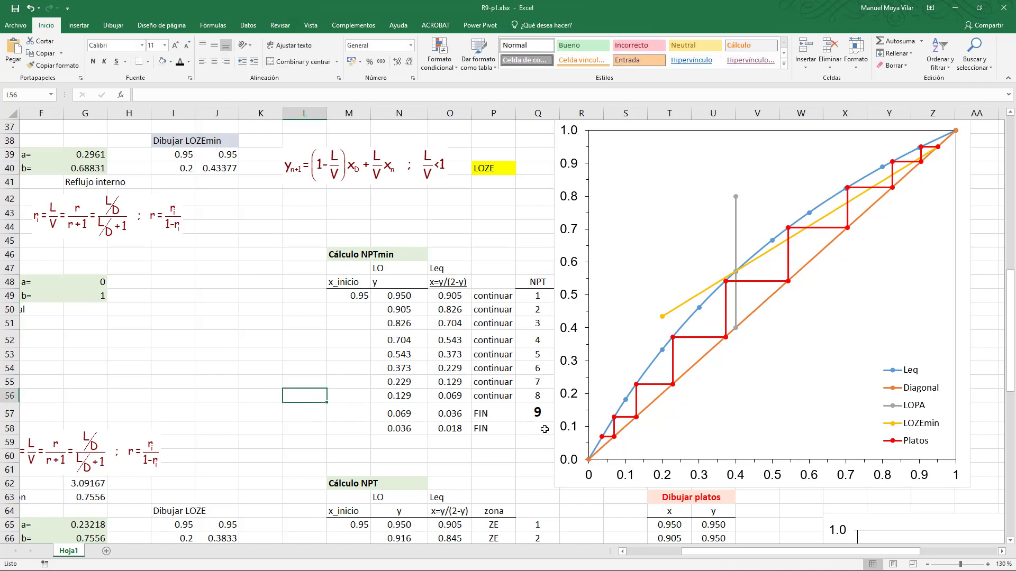
- Look over section c) NPT para r=1.4*r_min and its results, and return to the Reflujo mínimo value
{"action": "left_click", "coordinate": [637, 552]}
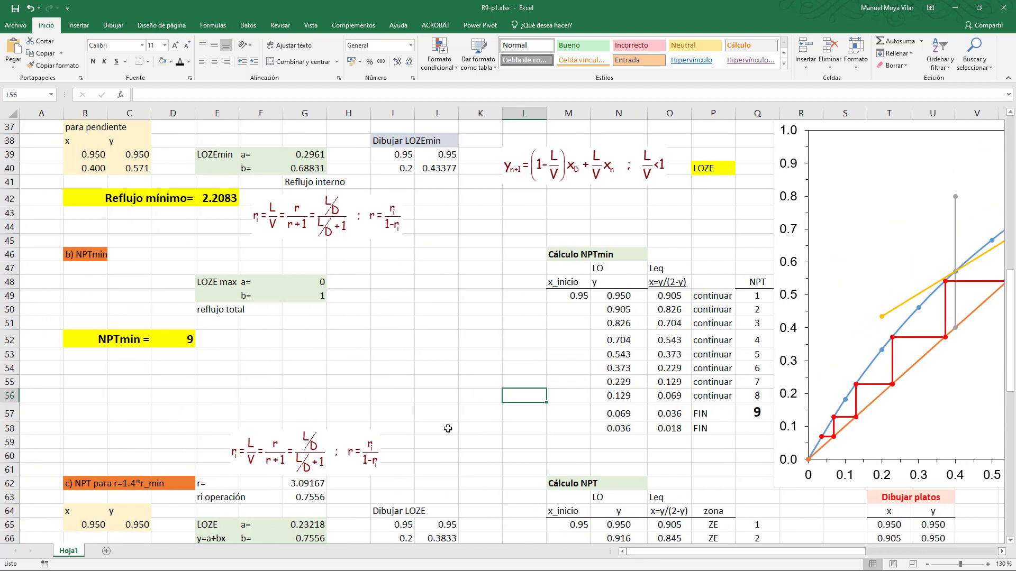
{"action": "left_click", "coordinate": [446, 444]}
{"action": "scroll", "coordinate": [446, 444], "scroll_direction": "down", "scroll_amount": 4}
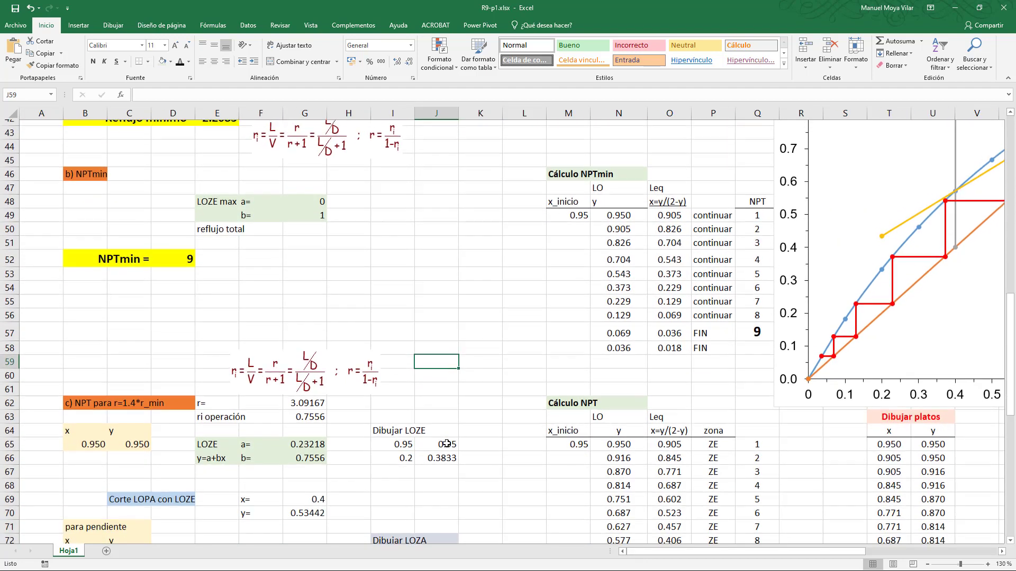
{"action": "scroll", "coordinate": [447, 443], "scroll_direction": "down", "scroll_amount": 3}
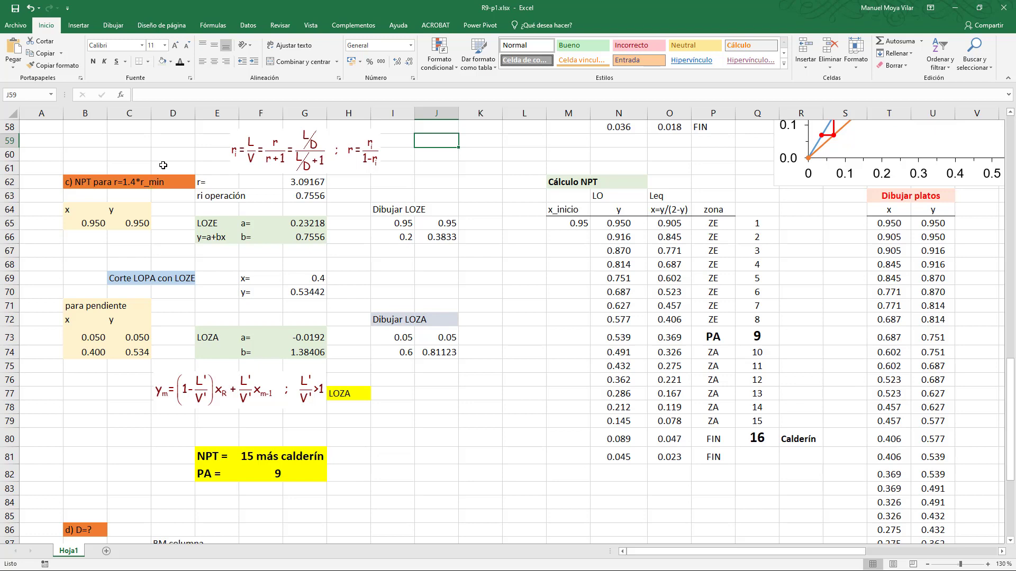
{"action": "left_click", "coordinate": [163, 165]}
{"action": "scroll", "coordinate": [163, 166], "scroll_direction": "up", "scroll_amount": 3}
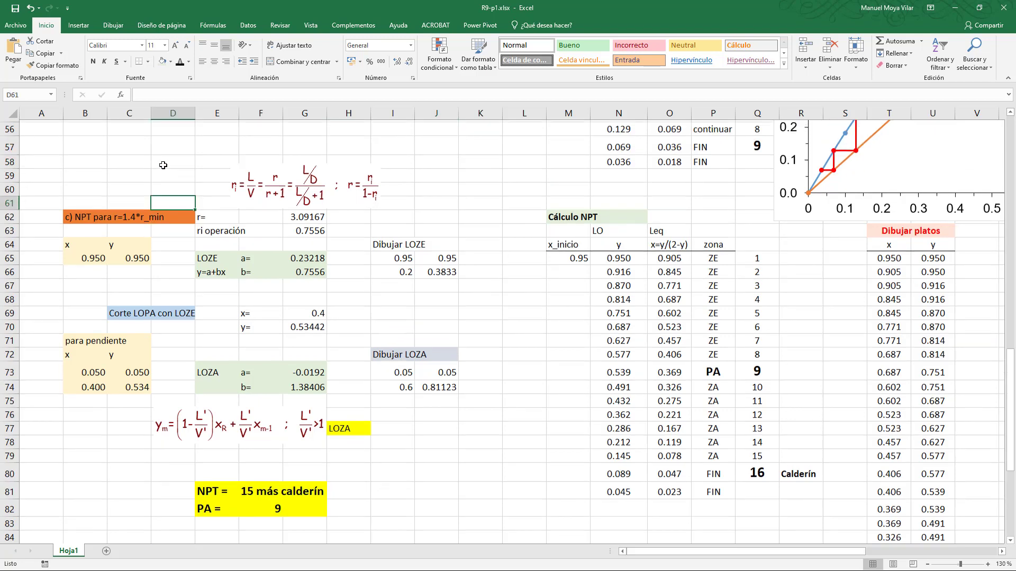
{"action": "scroll", "coordinate": [165, 165], "scroll_direction": "up", "scroll_amount": 5}
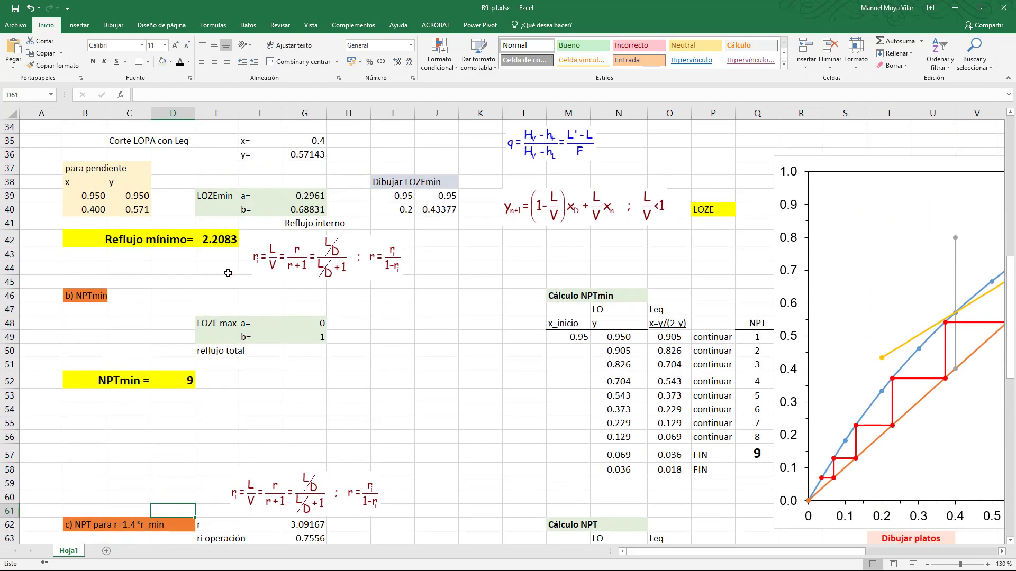
- In section c), inspect the formulas for the operating internal reflux ri and the LOZE coefficients b and a
{"action": "scroll", "coordinate": [228, 273], "scroll_direction": "down", "scroll_amount": 7}
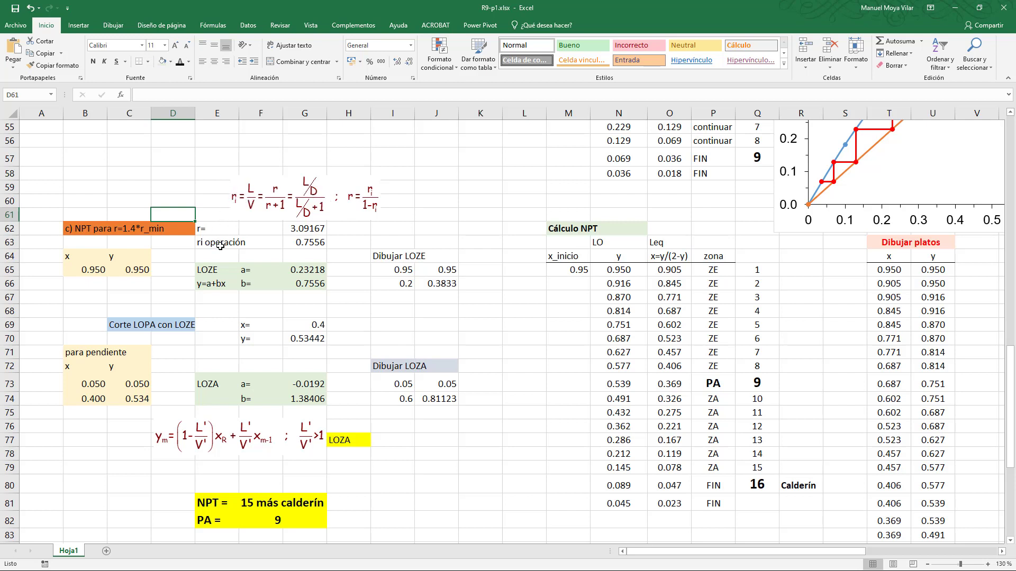
{"action": "left_click", "coordinate": [318, 242]}
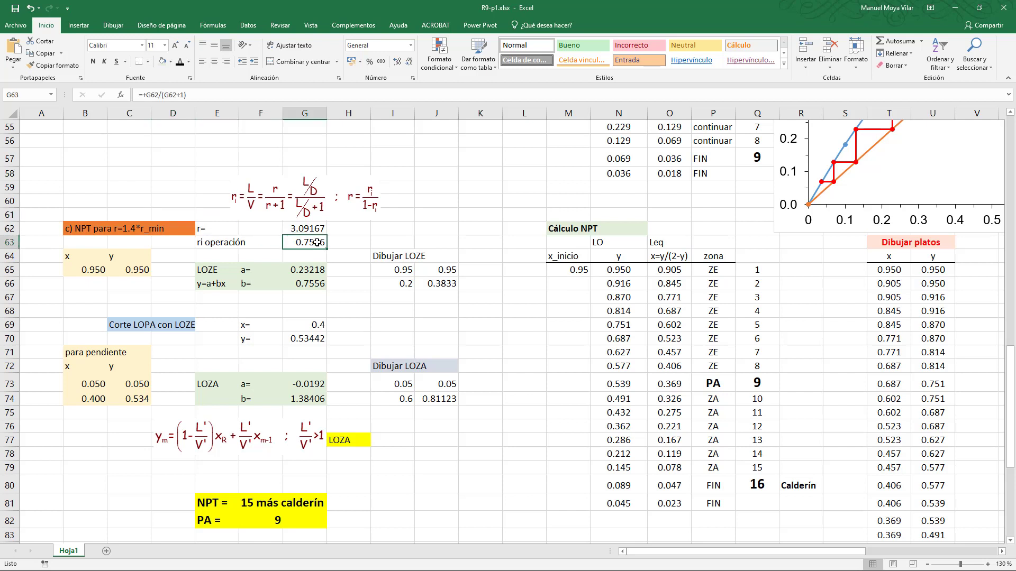
{"action": "left_click", "coordinate": [307, 285]}
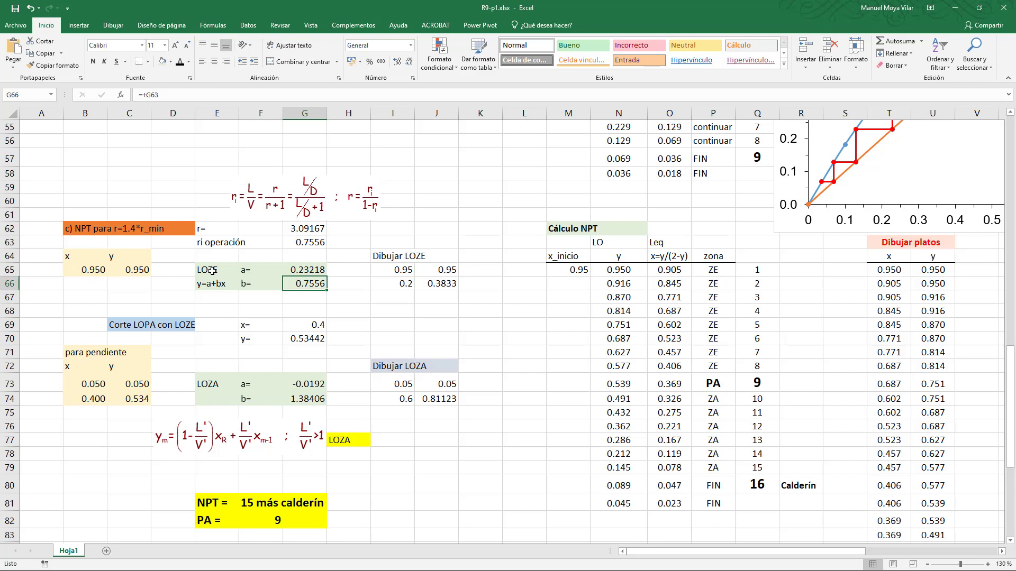
{"action": "left_click", "coordinate": [309, 269]}
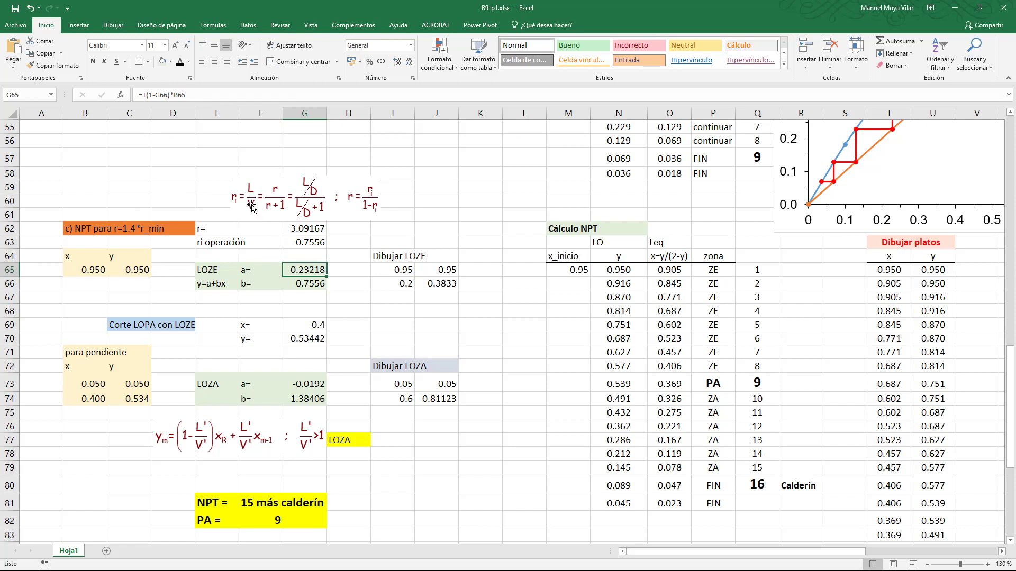
{"action": "left_click", "coordinate": [256, 97]}
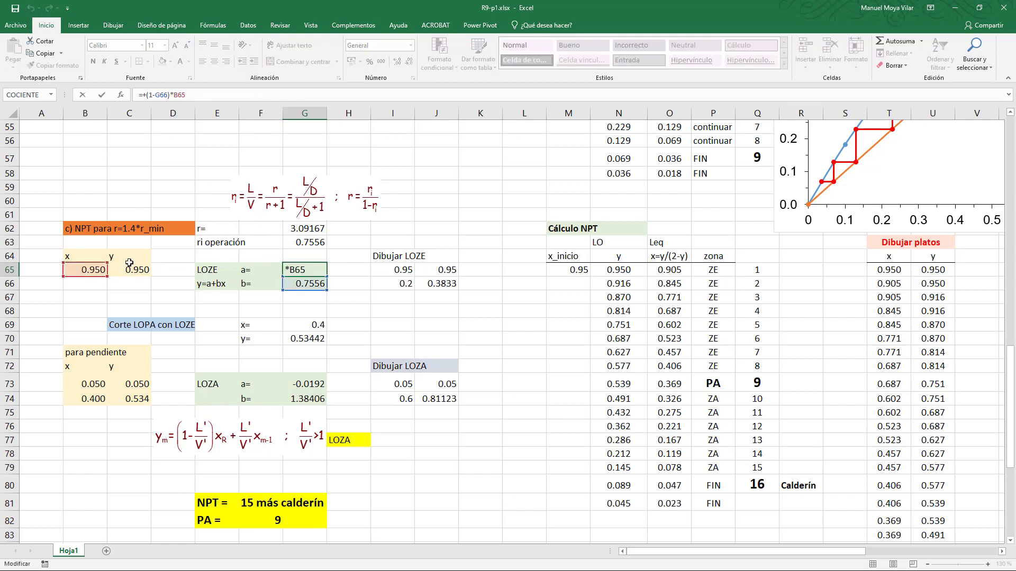
{"action": "left_click", "coordinate": [101, 94]}
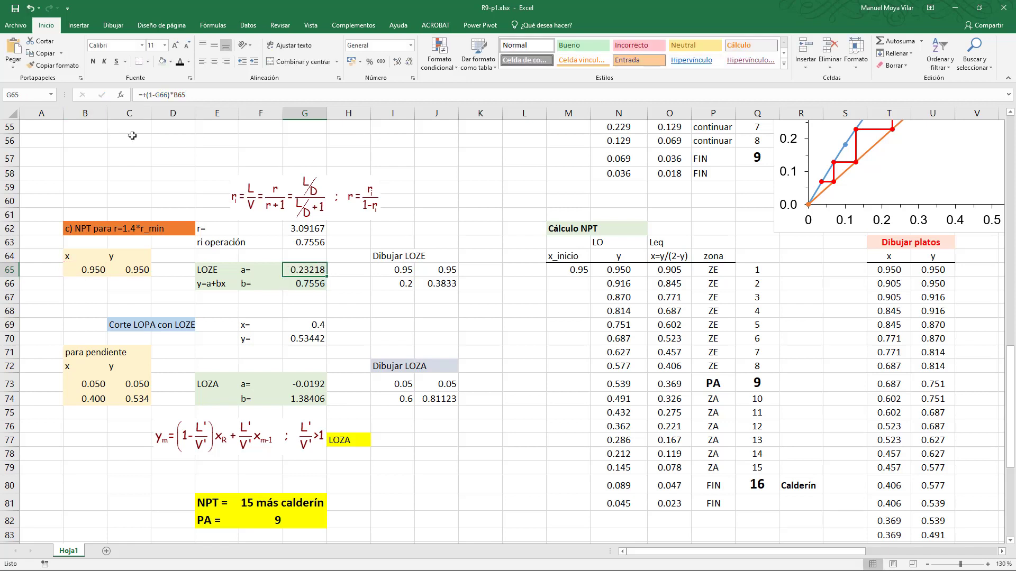
- Check the two Dibujar LOZE points and trace the cells used by the y formula in J66
{"action": "left_click", "coordinate": [407, 271]}
{"action": "left_click", "coordinate": [428, 270]}
{"action": "left_click", "coordinate": [402, 272]}
{"action": "left_click", "coordinate": [406, 284]}
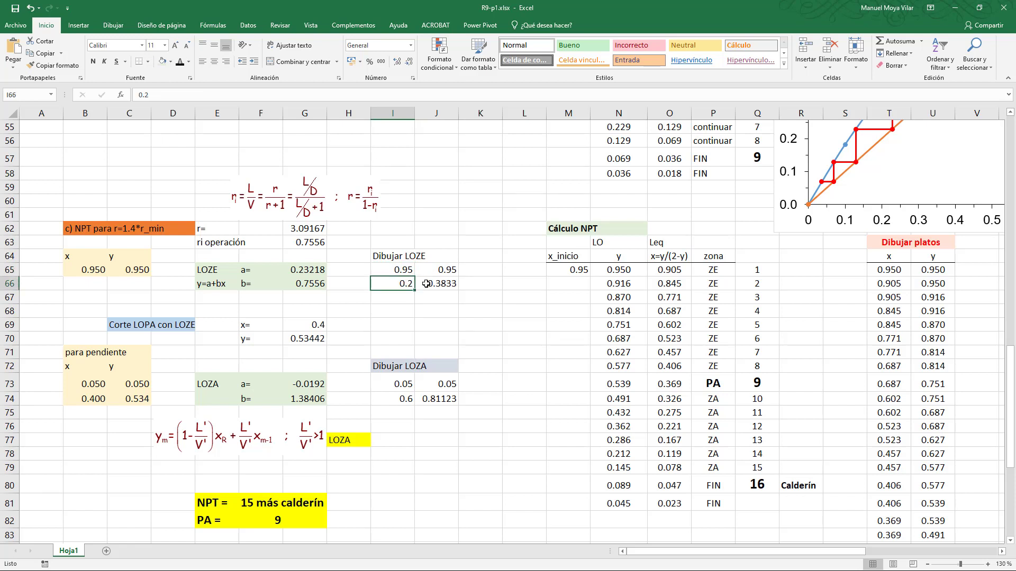
{"action": "left_click", "coordinate": [425, 284]}
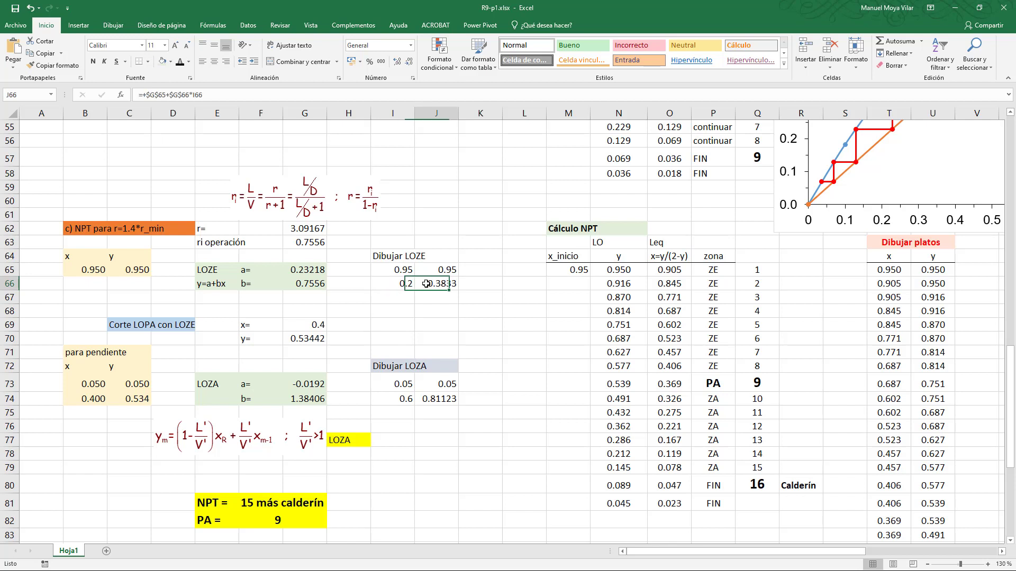
{"action": "left_click", "coordinate": [367, 95]}
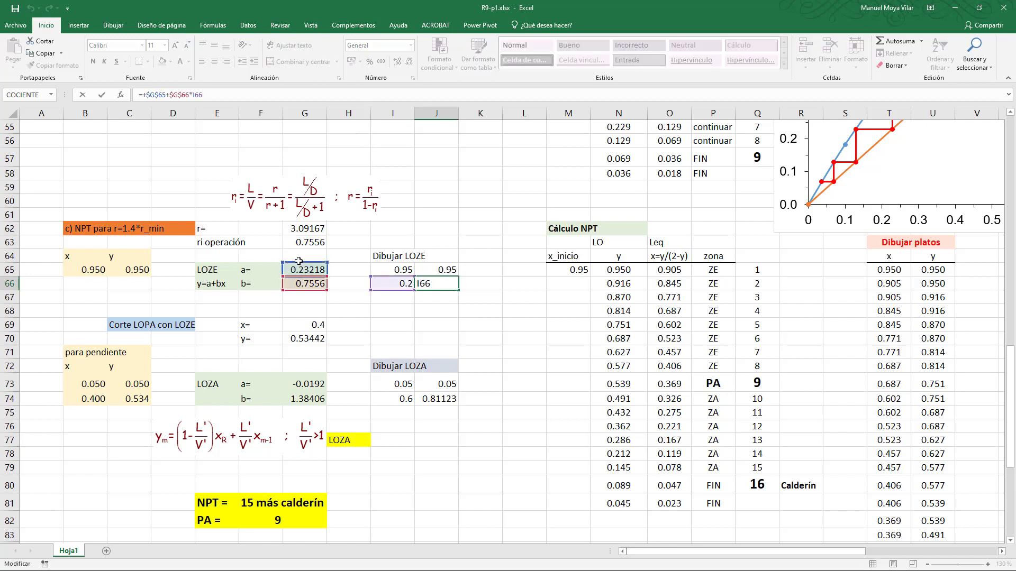
{"action": "left_click", "coordinate": [101, 95]}
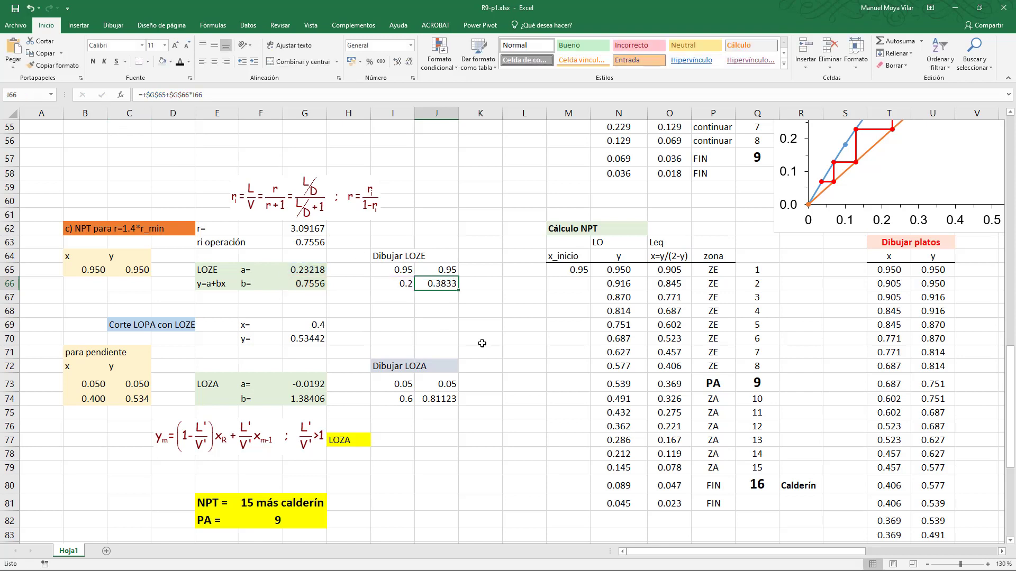
- Hide the LOZA and Platos series in the equilibrium chart beside the Cálculo NPT table
{"action": "left_click", "coordinate": [1002, 554]}
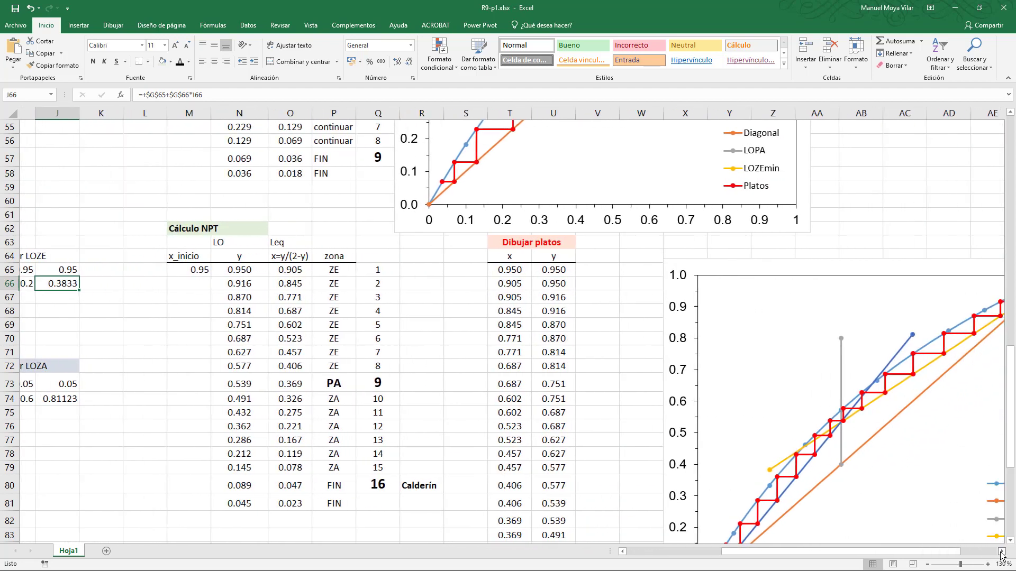
{"action": "right_click", "coordinate": [785, 435]}
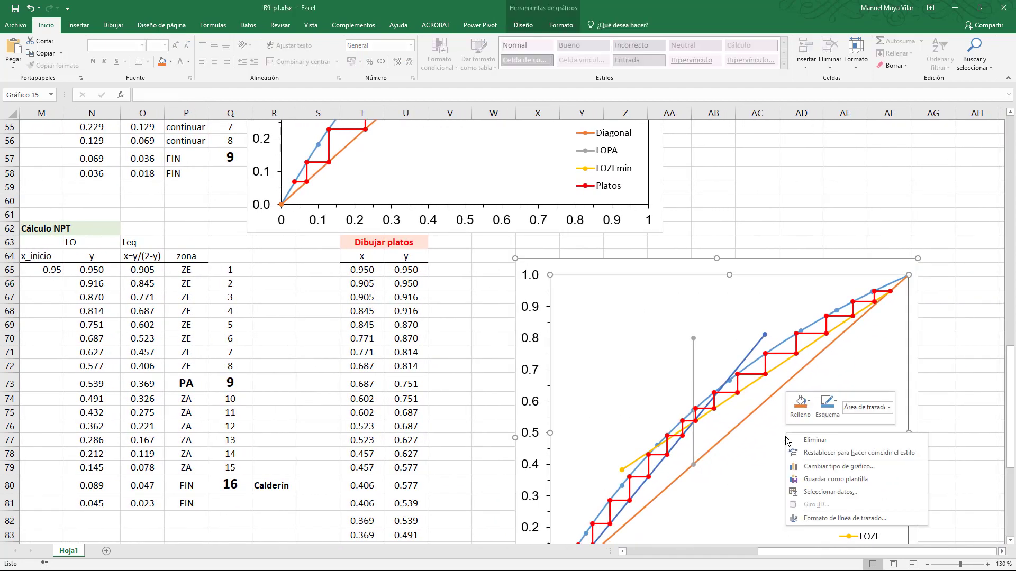
{"action": "left_click", "coordinate": [810, 492]}
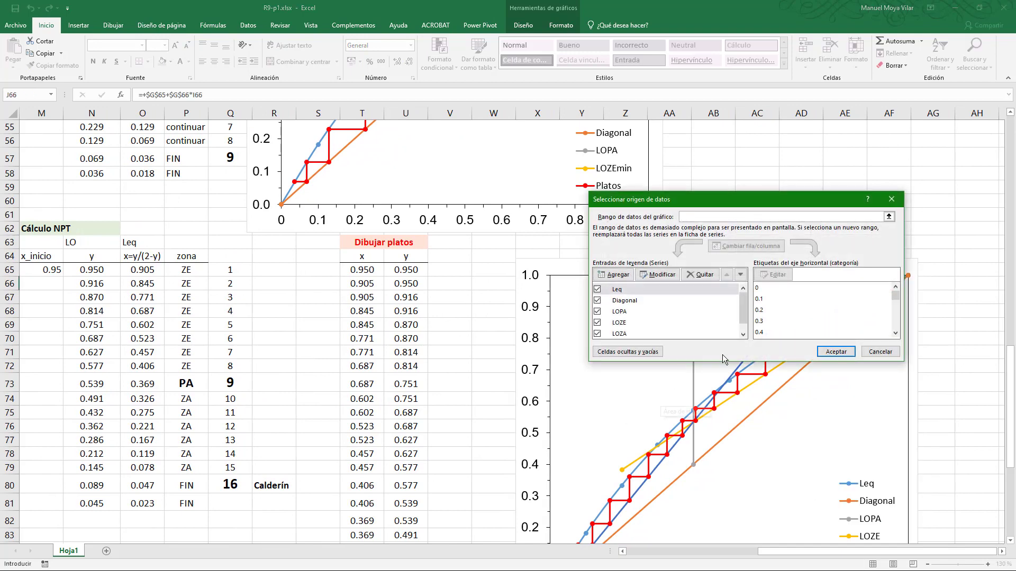
{"action": "left_click", "coordinate": [743, 334]}
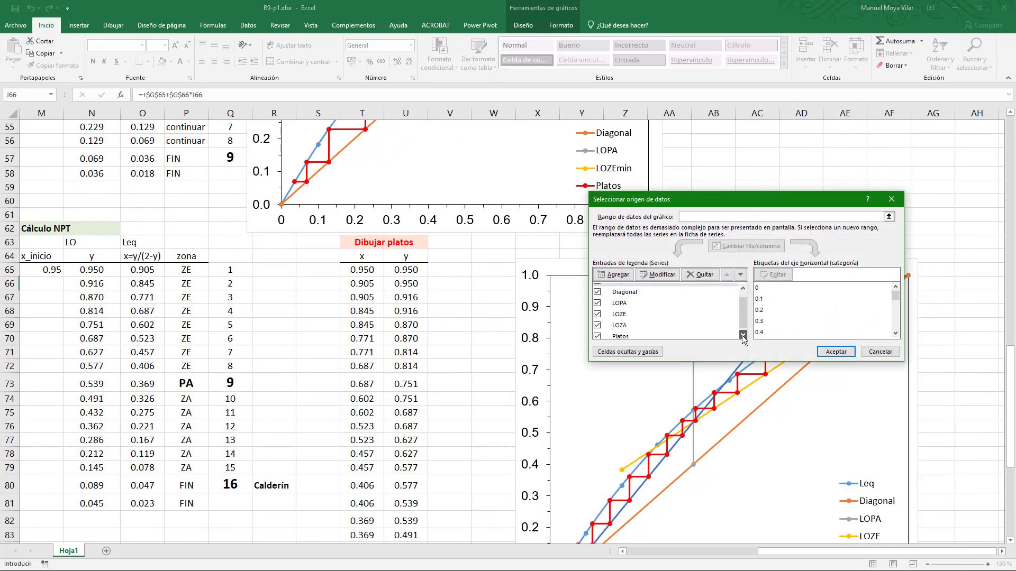
{"action": "left_click", "coordinate": [597, 337]}
{"action": "left_click", "coordinate": [596, 326]}
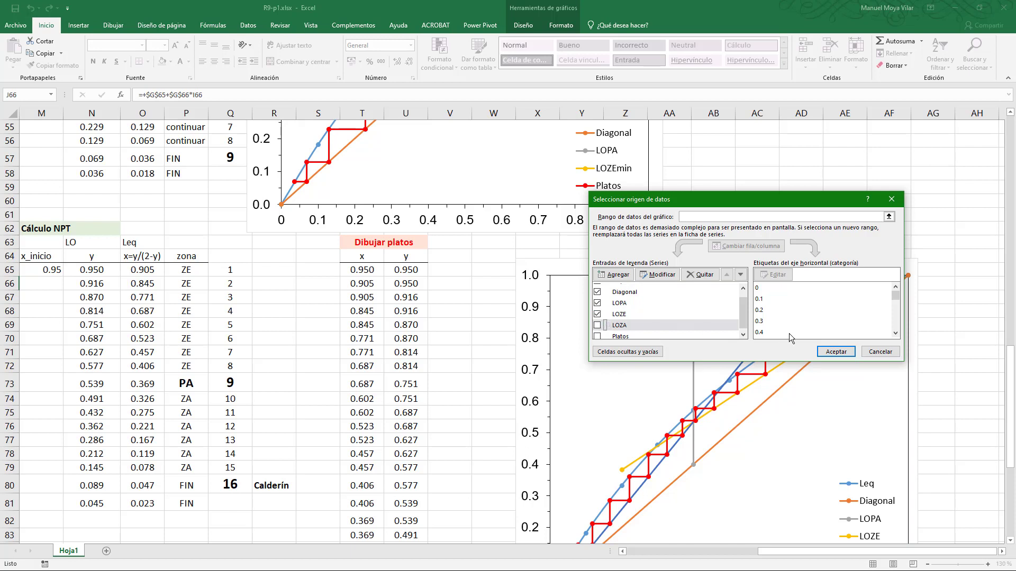
{"action": "left_click", "coordinate": [835, 352]}
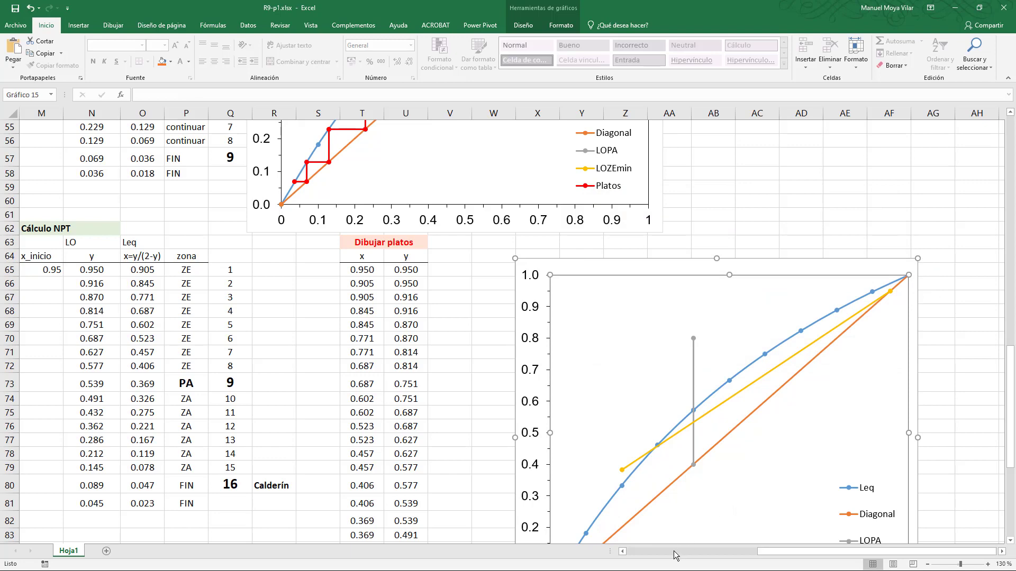
- Hide the LOPA series in the section c) equilibrium chart
{"action": "left_click_drag", "start_coordinate": [674, 551], "coordinate": [629, 550]}
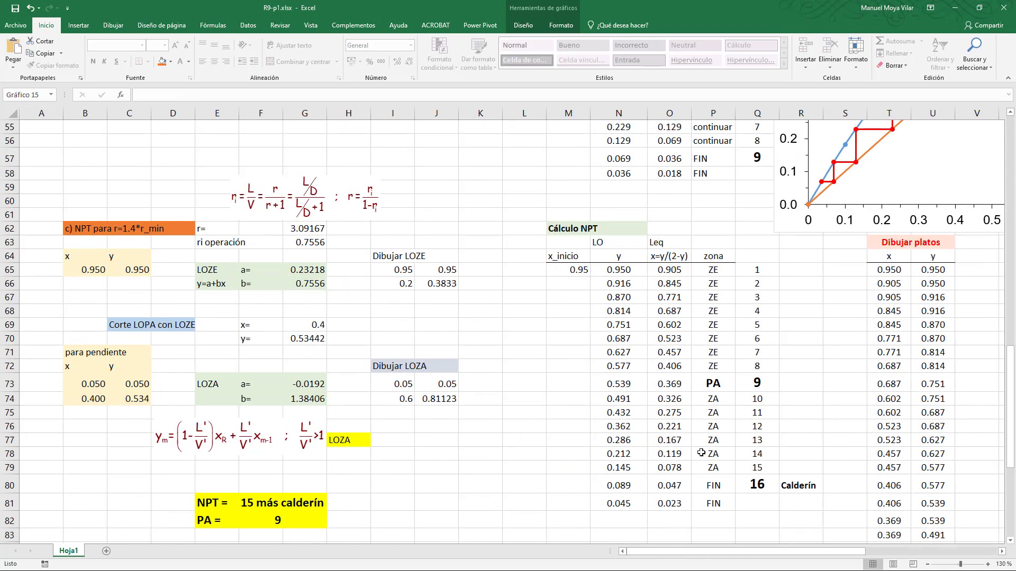
{"action": "left_click", "coordinate": [977, 554]}
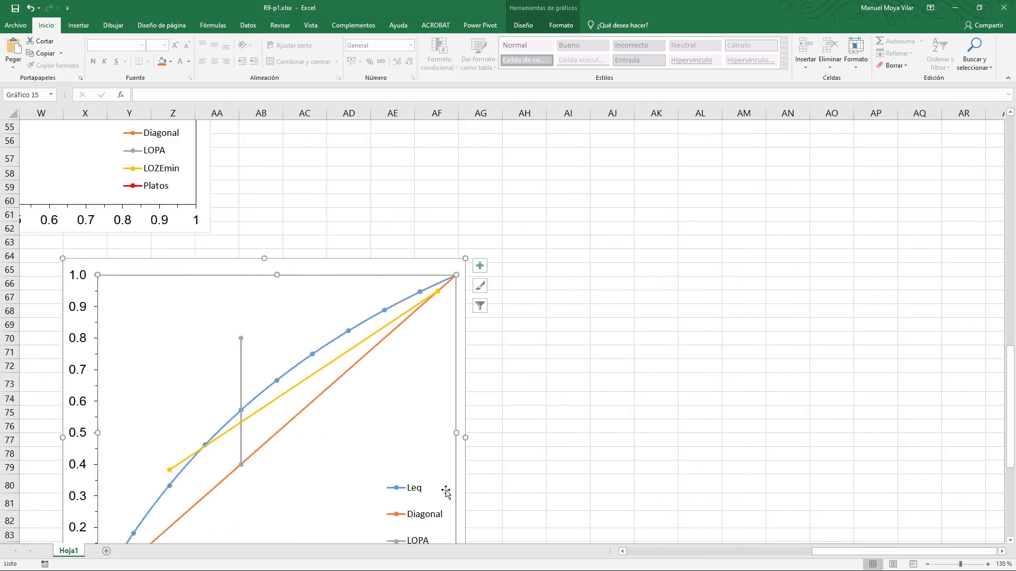
{"action": "right_click", "coordinate": [320, 447]}
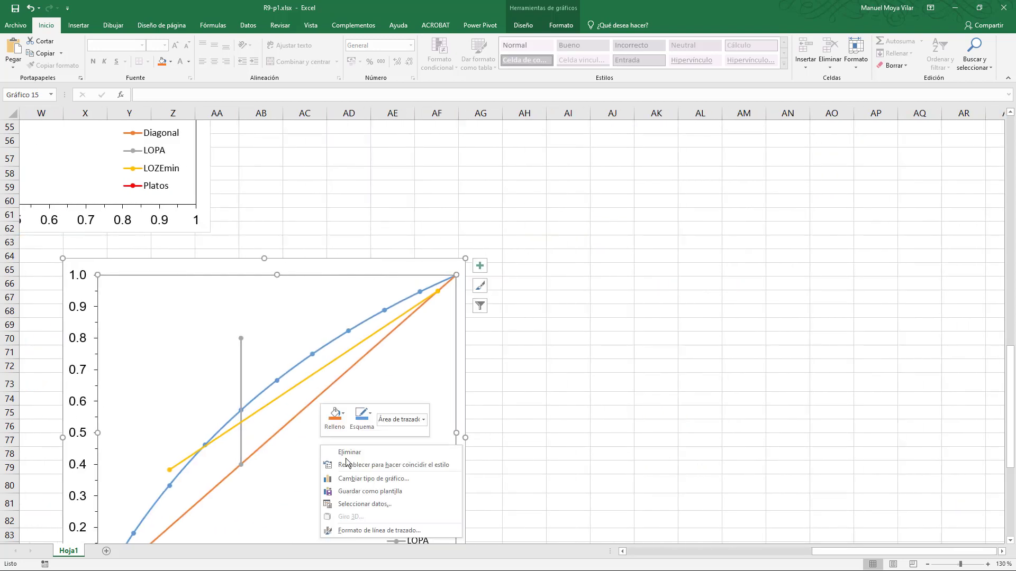
{"action": "left_click", "coordinate": [344, 505]}
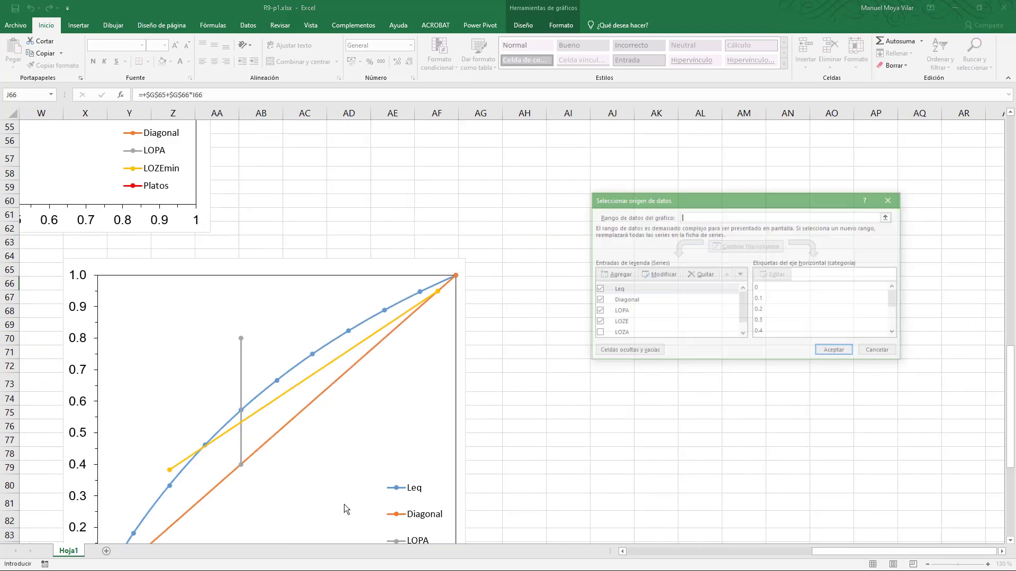
{"action": "left_click", "coordinate": [597, 312]}
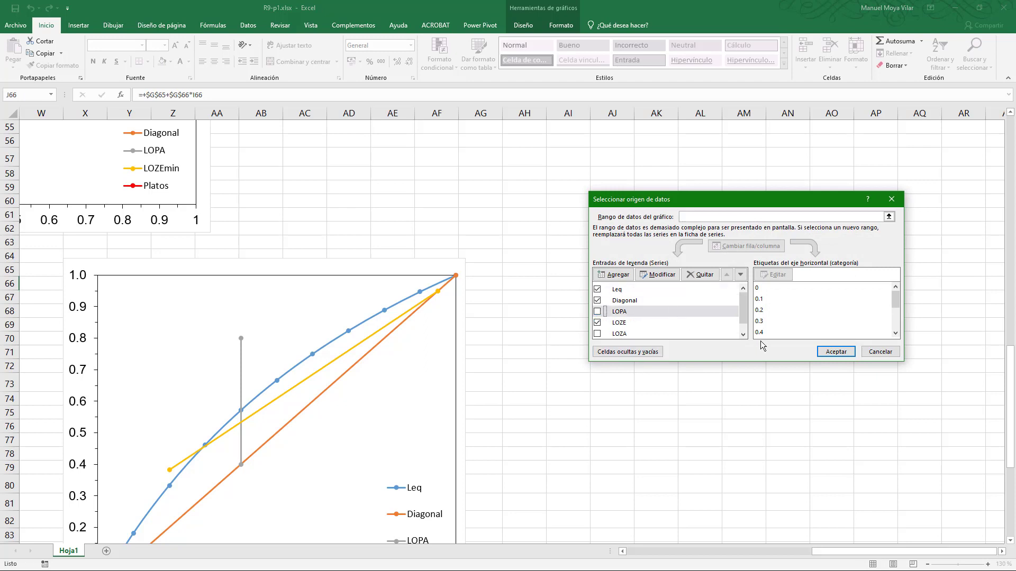
{"action": "left_click", "coordinate": [836, 352]}
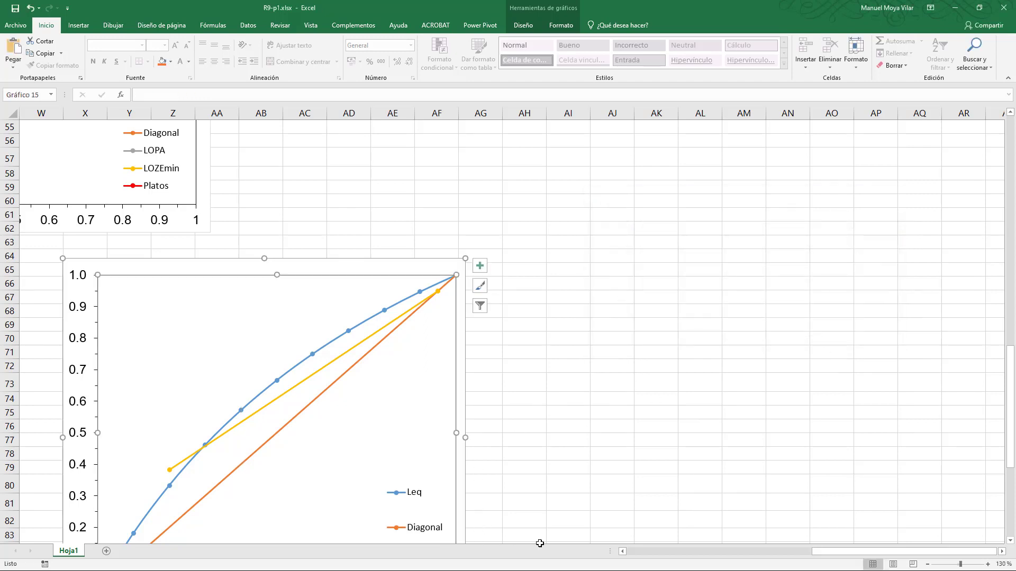
- Show the LOPA series again in the section c) chart, alongside Leq, Diagonal and LOZE
{"action": "left_click_drag", "start_coordinate": [623, 553], "coordinate": [622, 553]}
{"action": "left_click", "coordinate": [622, 552]}
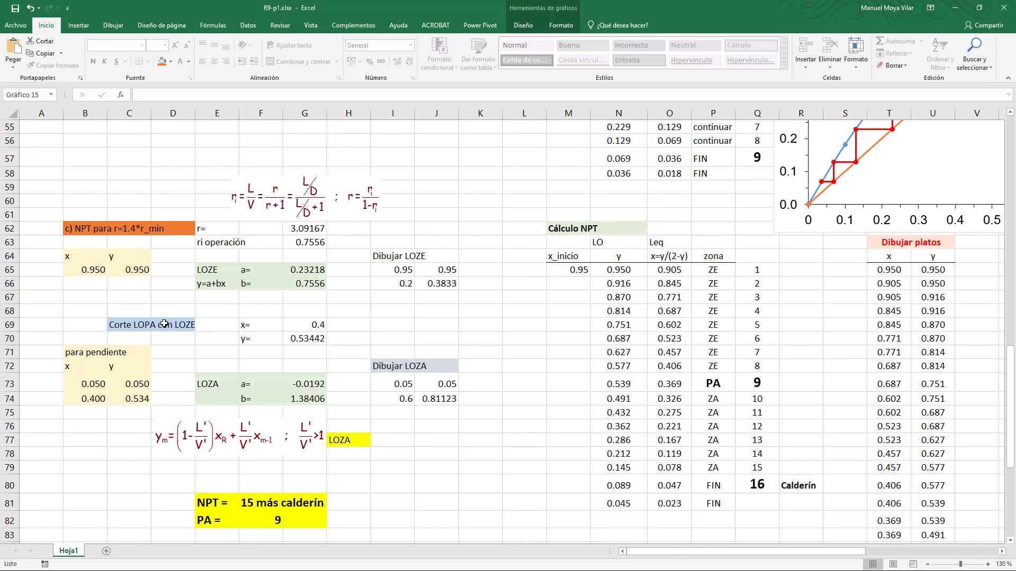
{"action": "left_click", "coordinate": [934, 552]}
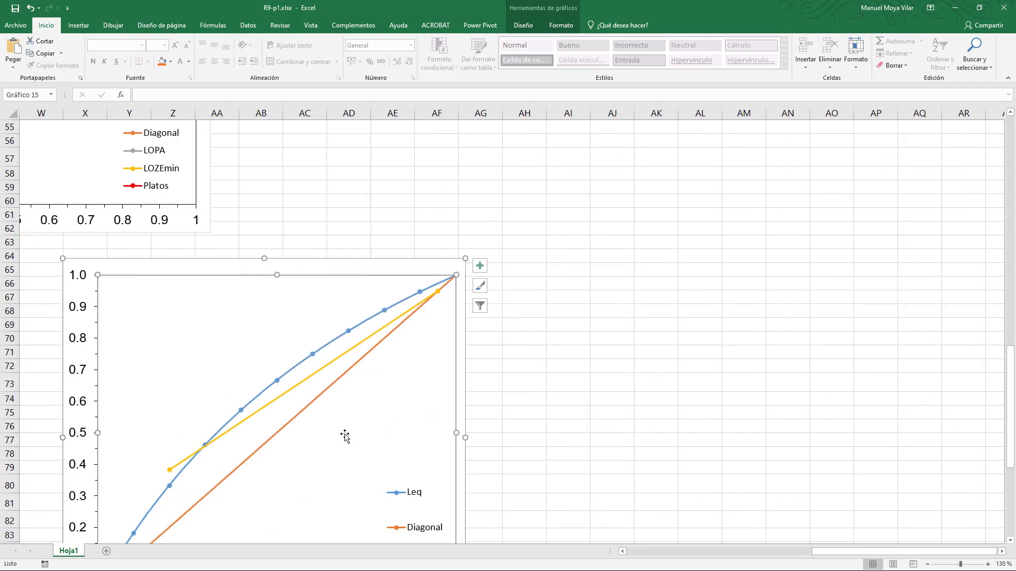
{"action": "right_click", "coordinate": [345, 435]}
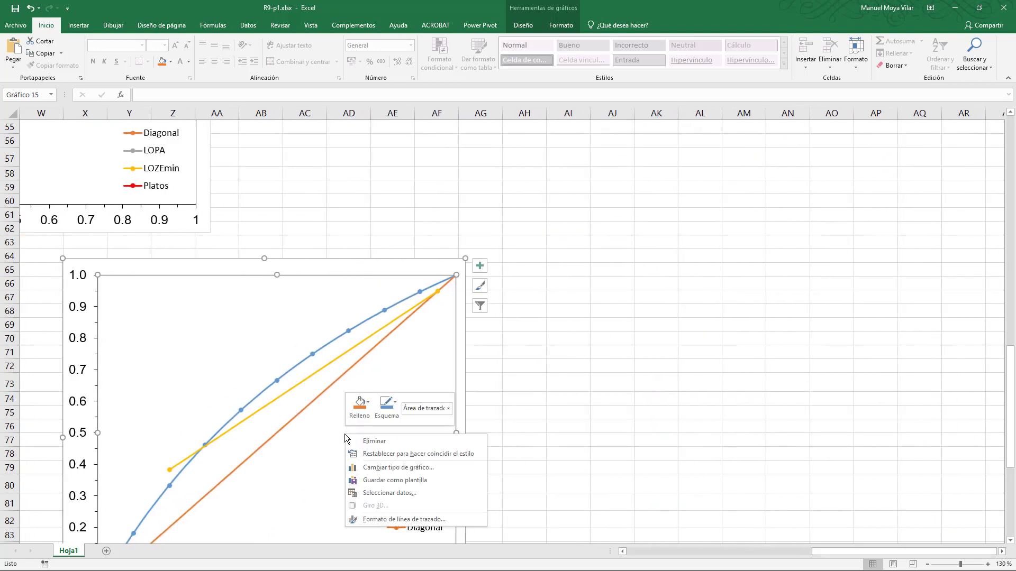
{"action": "left_click", "coordinate": [372, 494]}
{"action": "left_click", "coordinate": [597, 311]}
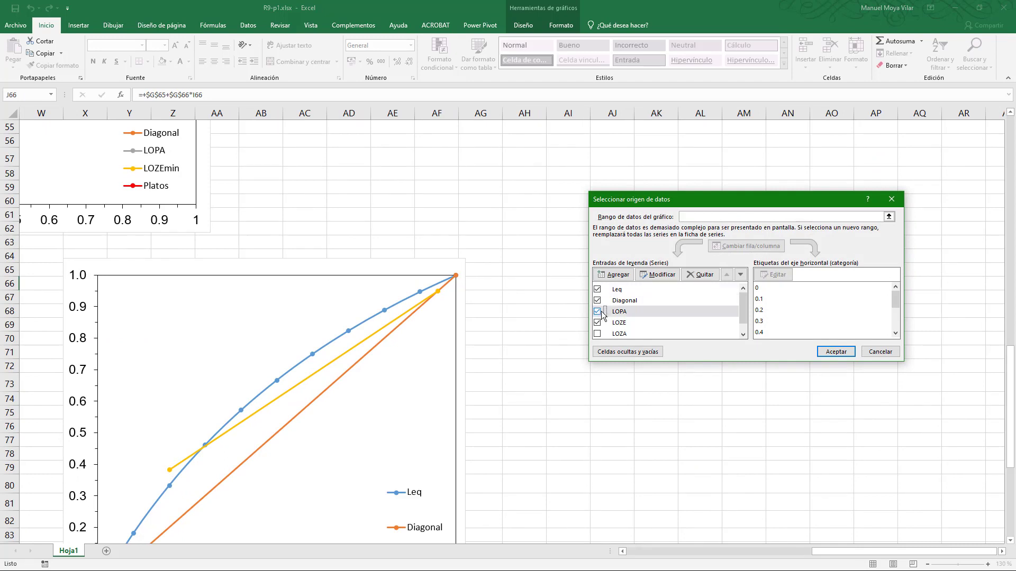
{"action": "left_click", "coordinate": [831, 353]}
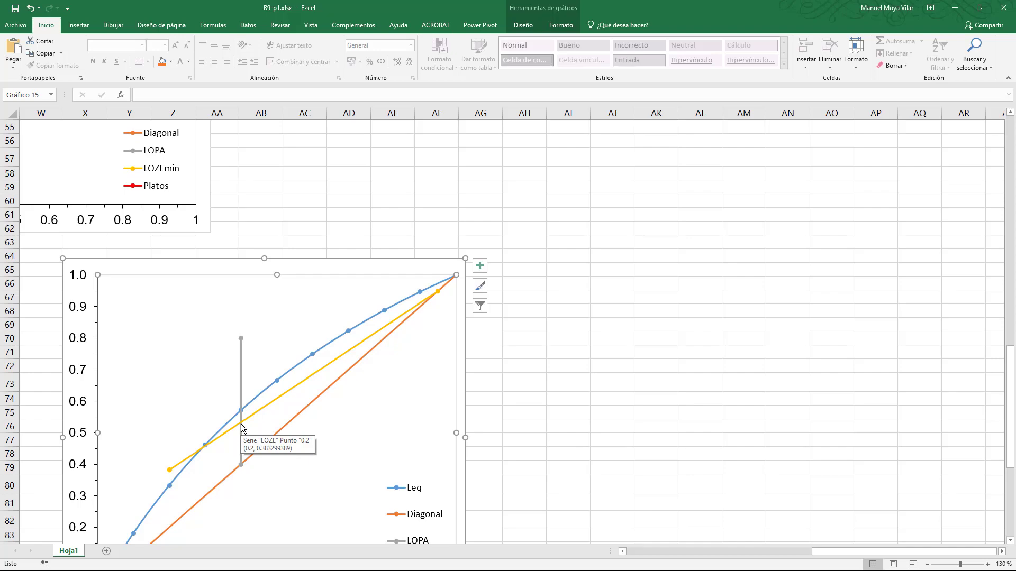
- Inspect the y formula of the Corte LOPA con LOZE intersection in G70 and the cells it references
{"action": "left_click", "coordinate": [643, 552]}
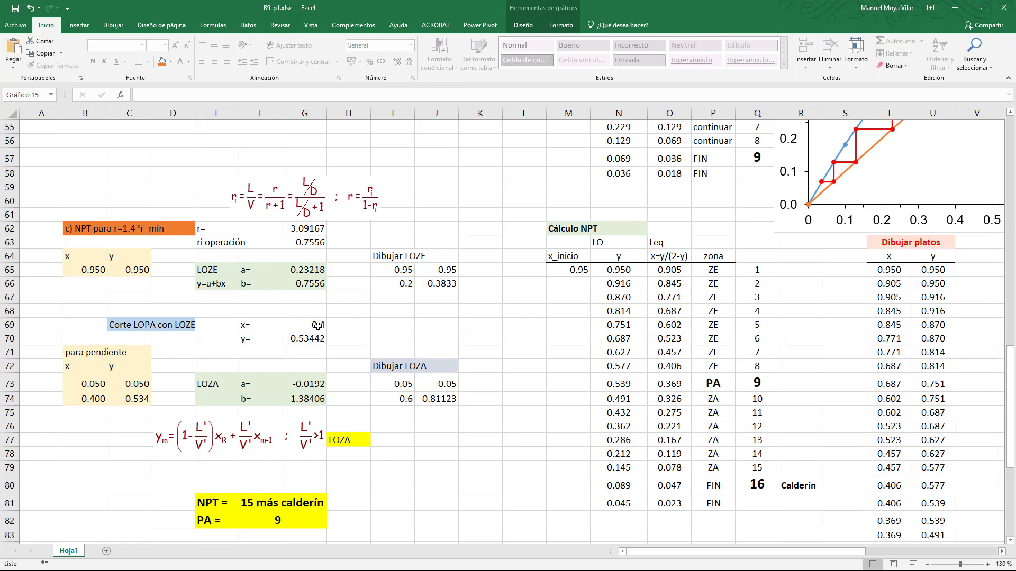
{"action": "left_click", "coordinate": [312, 339]}
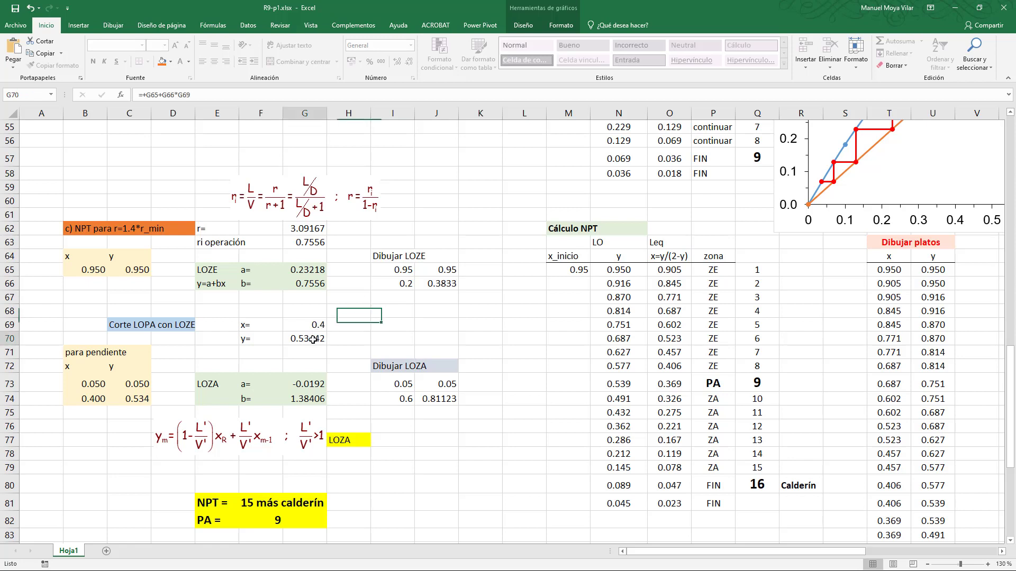
{"action": "left_click", "coordinate": [274, 96]}
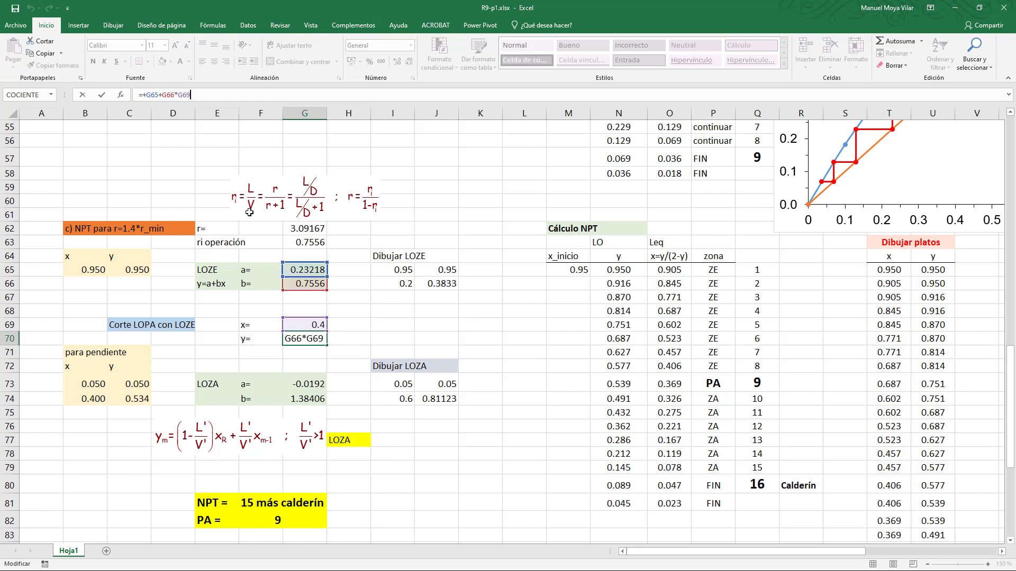
{"action": "left_click", "coordinate": [101, 95]}
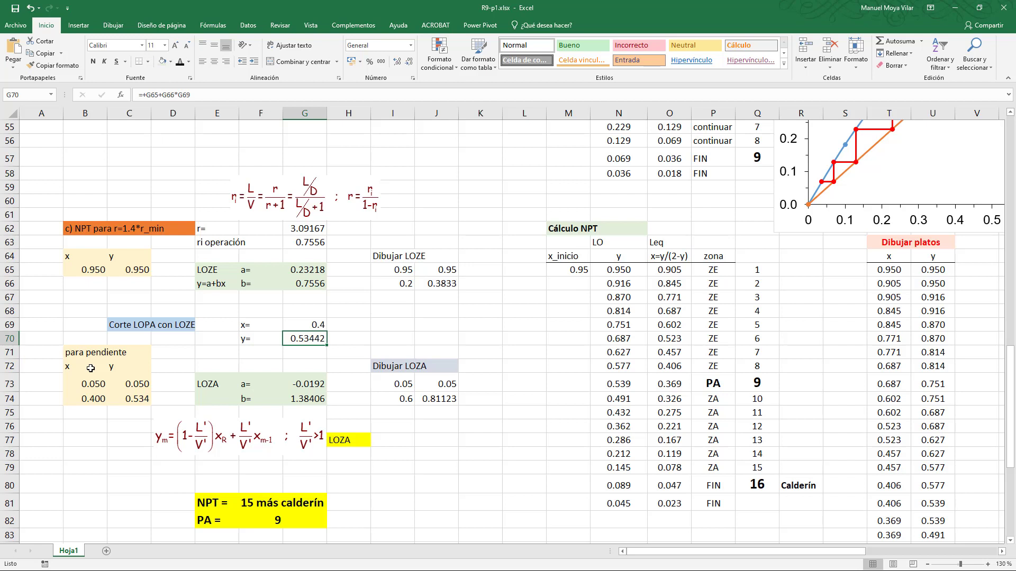
- Check the source formulas of the LOZA slope points under para pendiente, in B73, C73 and B74
{"action": "left_click", "coordinate": [90, 384]}
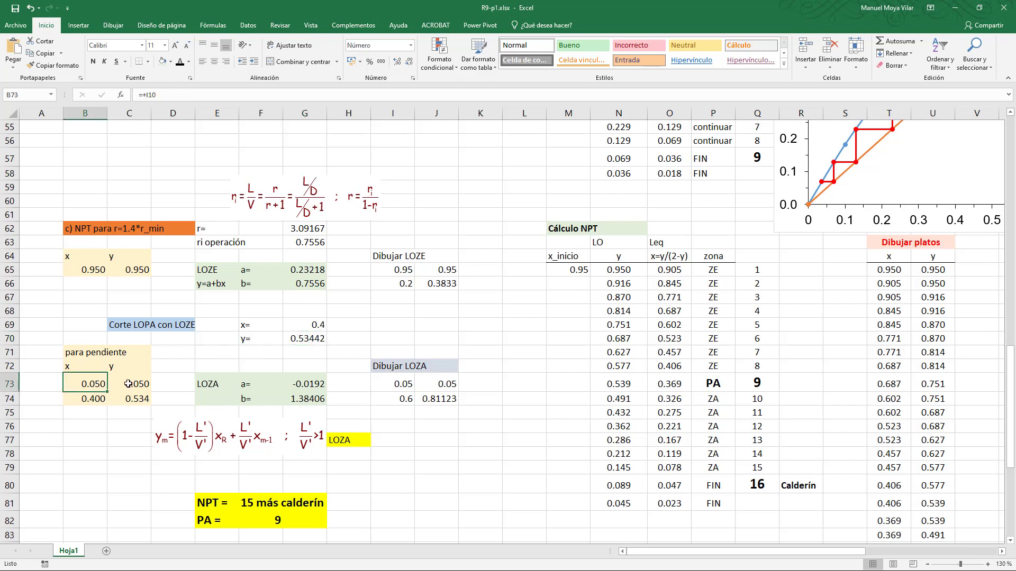
{"action": "key", "text": "Right"}
{"action": "key", "text": "Left"}
{"action": "key", "text": "Right"}
{"action": "key", "text": "Left"}
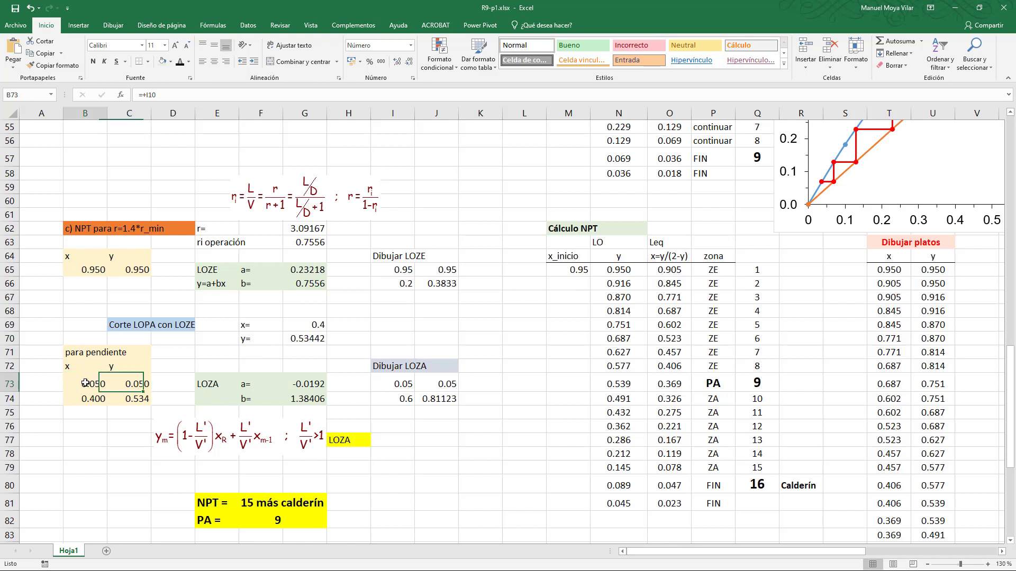
{"action": "key", "text": "Right"}
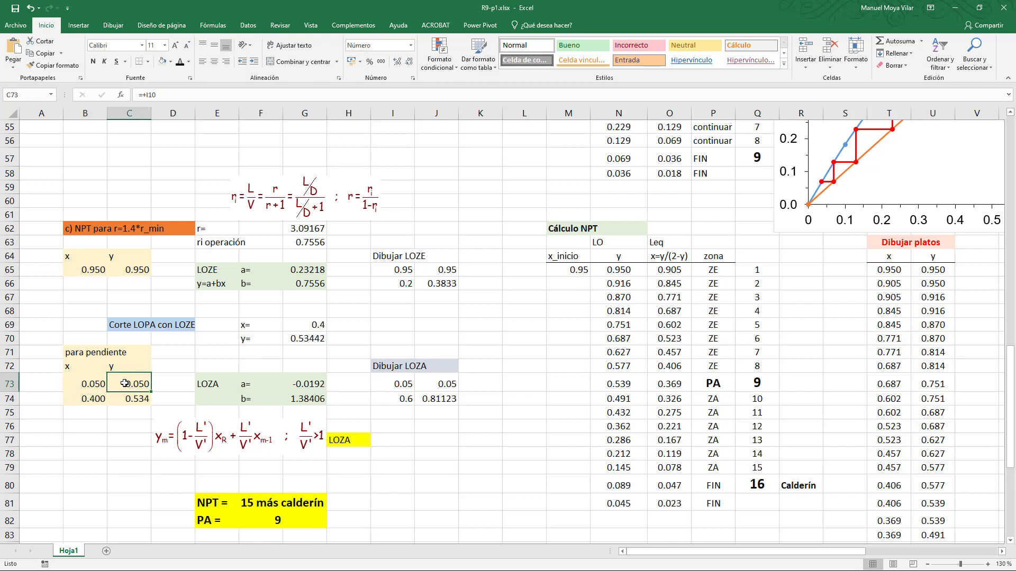
{"action": "left_click", "coordinate": [99, 401]}
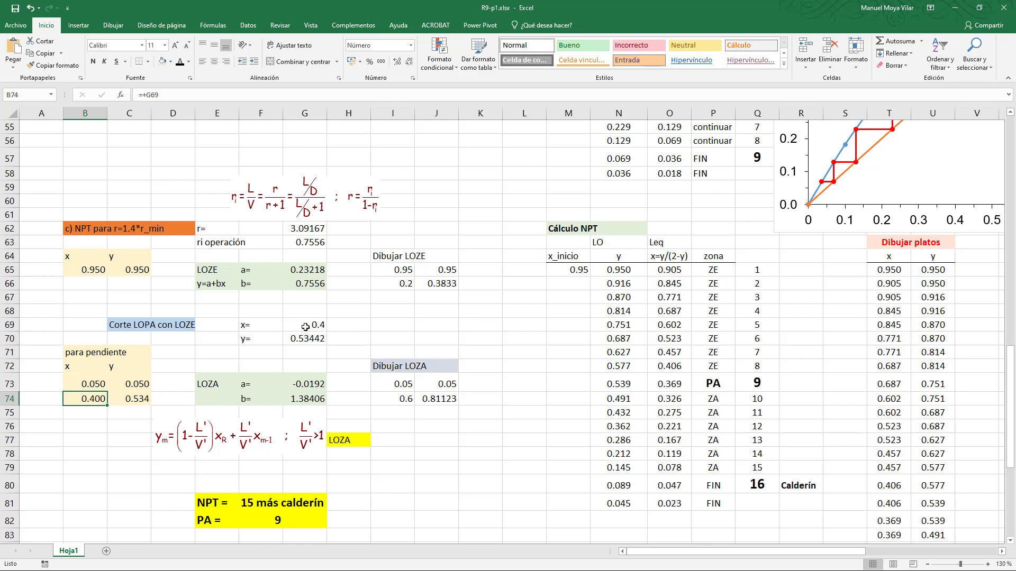
- Inspect the LOZA slope and intercept formulas in G74 and G73, including the slope point y in C74 and the cells G74 references
{"action": "left_click", "coordinate": [146, 396]}
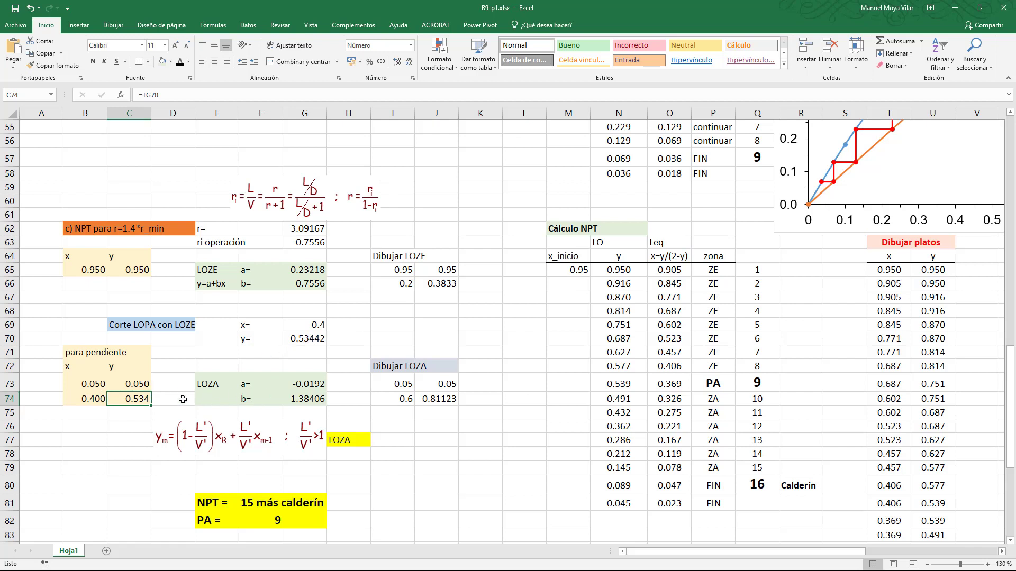
{"action": "left_click", "coordinate": [300, 400]}
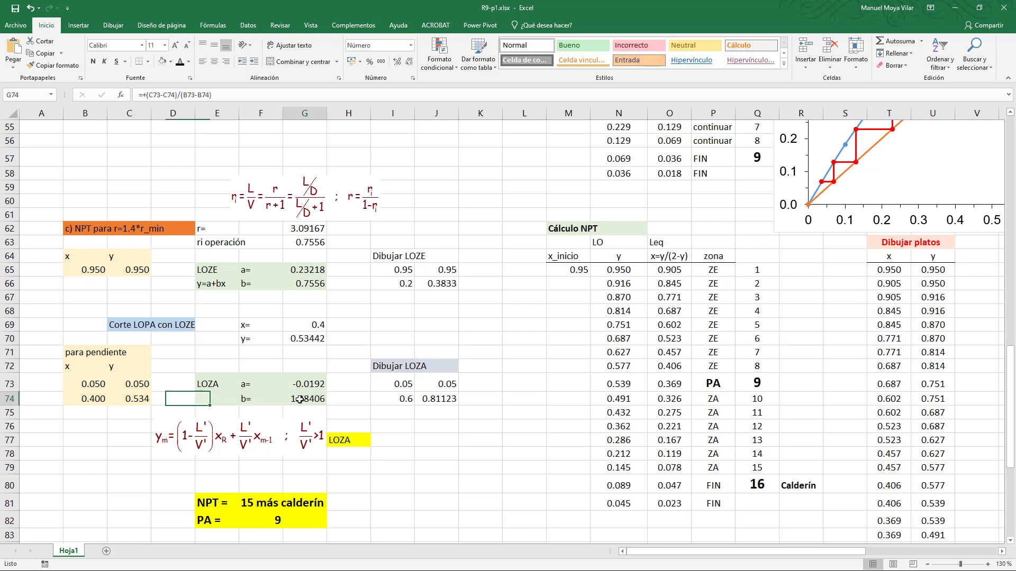
{"action": "left_click", "coordinate": [256, 95]}
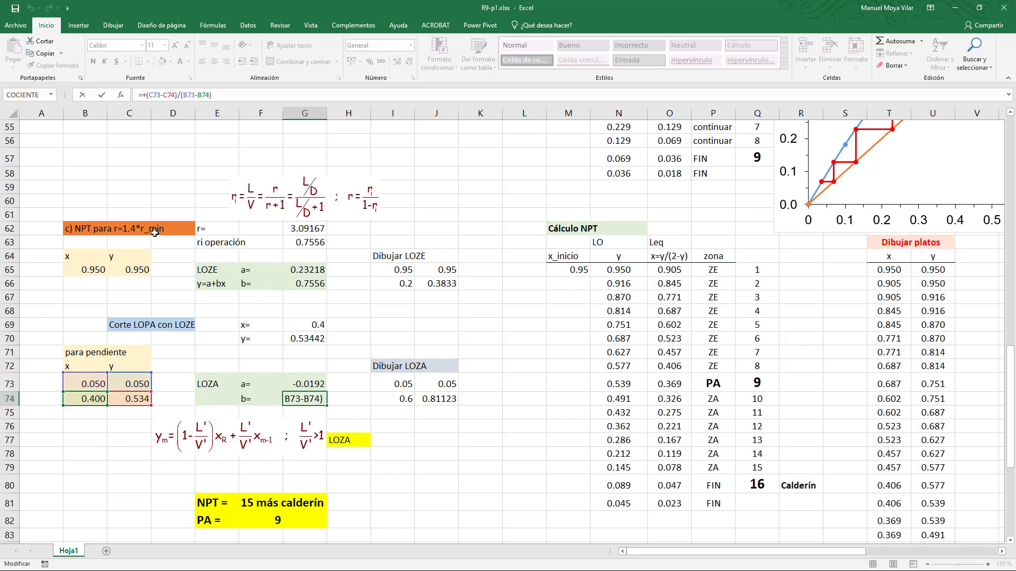
{"action": "left_click", "coordinate": [103, 97]}
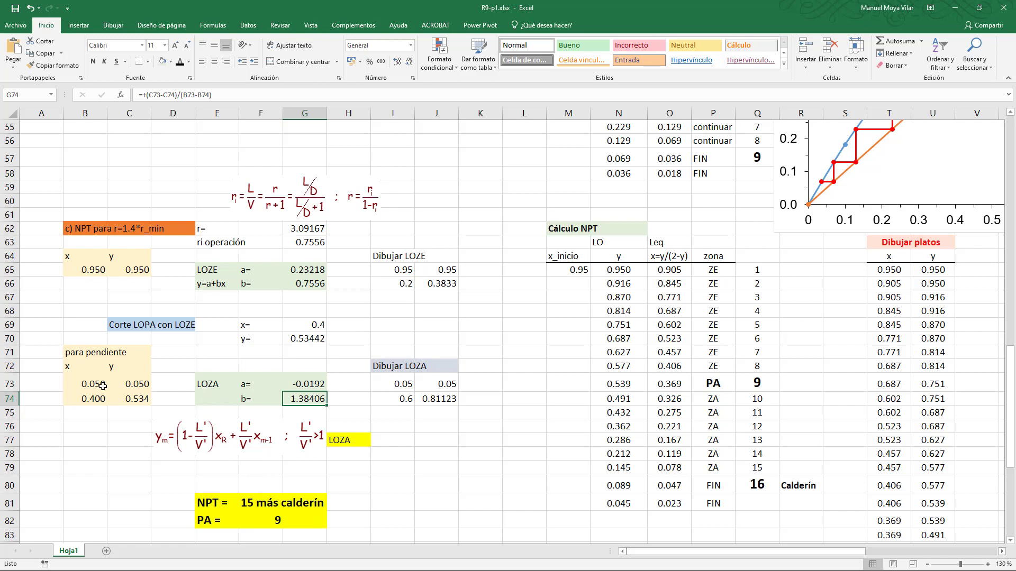
{"action": "left_click", "coordinate": [290, 385]}
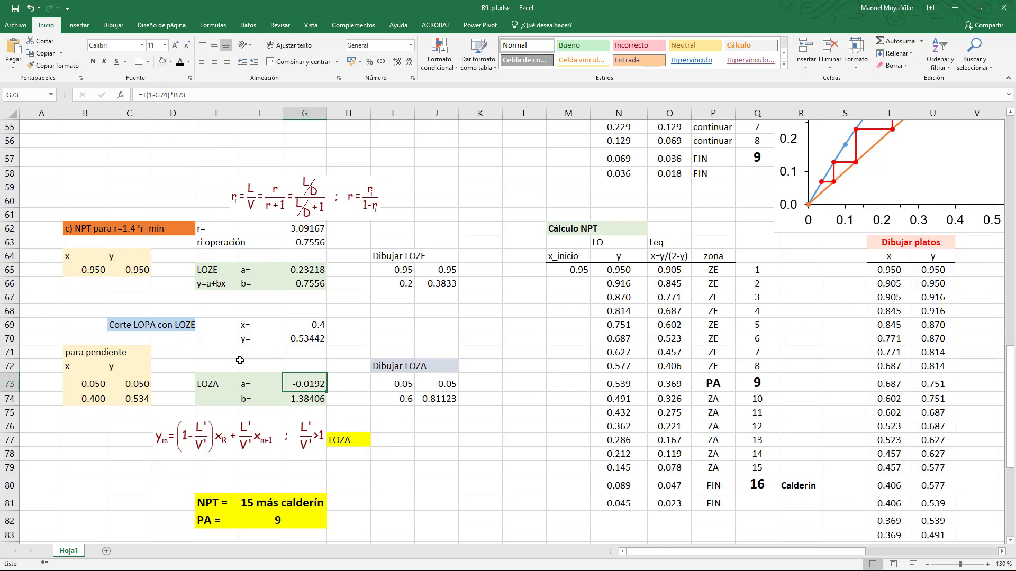
{"action": "left_click", "coordinate": [335, 390]}
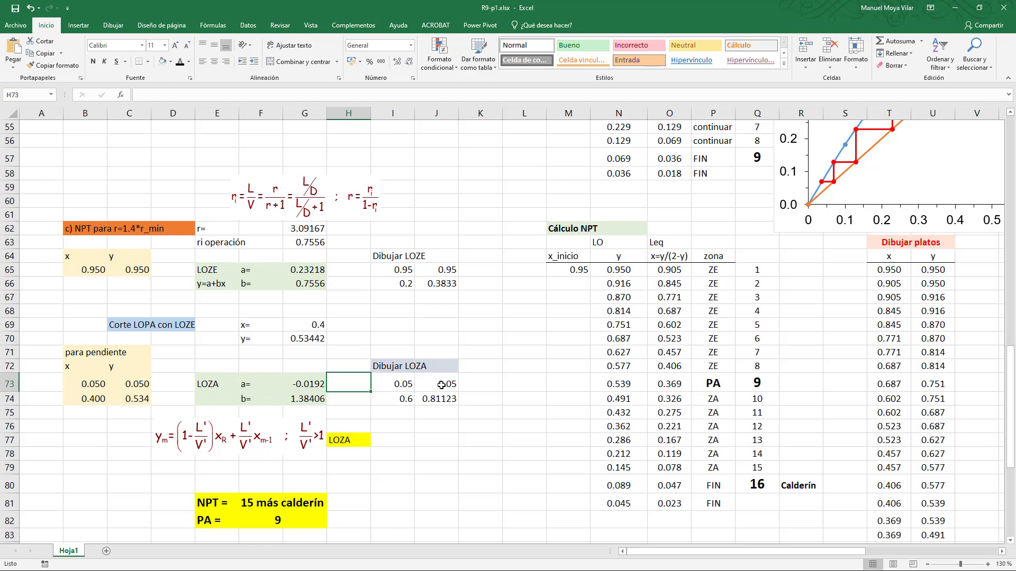
- Check the x and y formulas of the first Dibujar LOZA point, in I73 and J73
{"action": "left_click", "coordinate": [404, 385]}
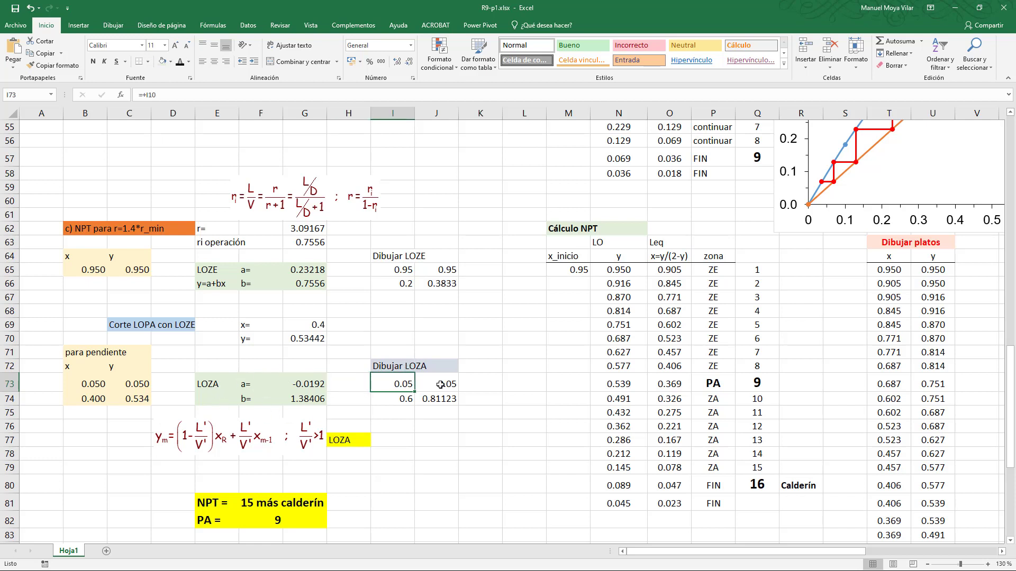
{"action": "left_click", "coordinate": [440, 385]}
{"action": "left_click", "coordinate": [405, 385]}
{"action": "left_click", "coordinate": [449, 385]}
{"action": "left_click", "coordinate": [405, 385]}
{"action": "left_click", "coordinate": [444, 385]}
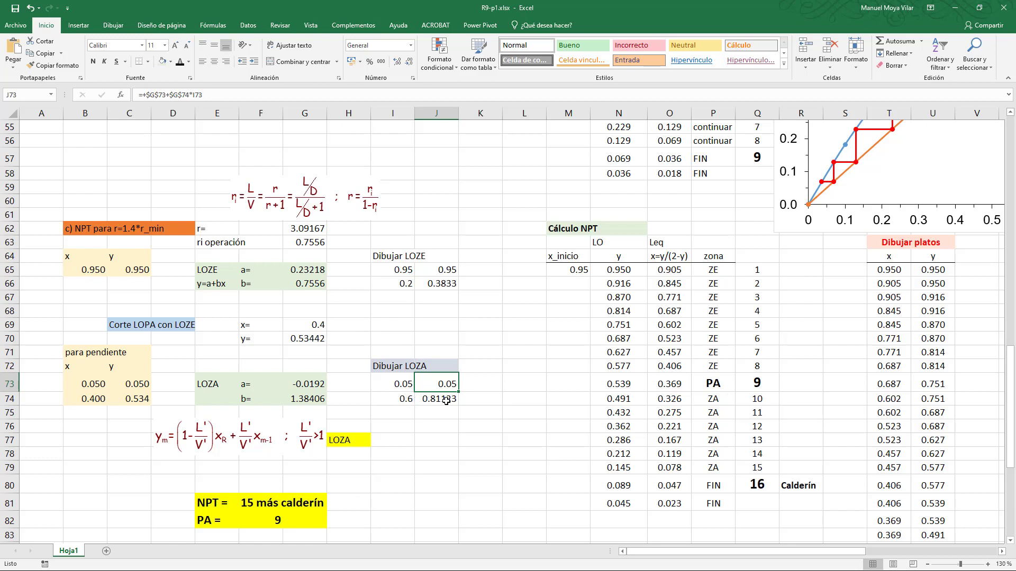
- Hide the LOPA series and show the LOZA series in the section c) equilibrium chart
{"action": "left_click", "coordinate": [904, 556]}
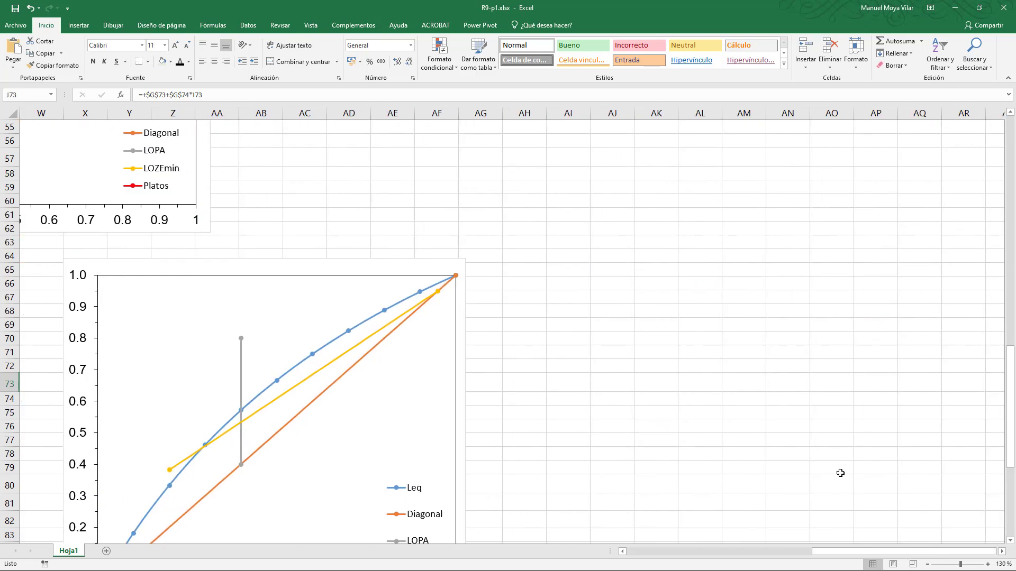
{"action": "right_click", "coordinate": [303, 422]}
{"action": "left_click", "coordinate": [328, 477]}
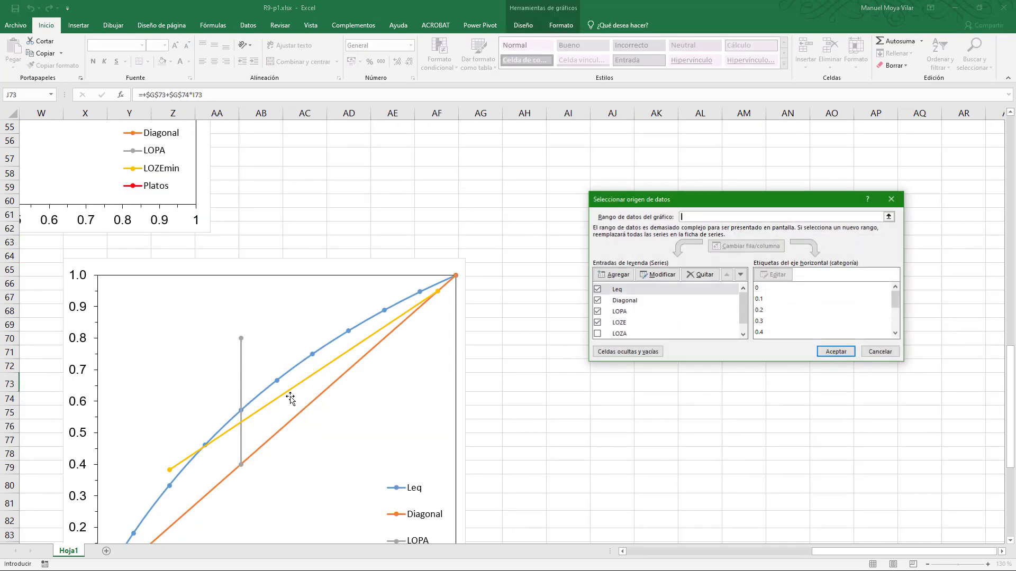
{"action": "left_click", "coordinate": [598, 312]}
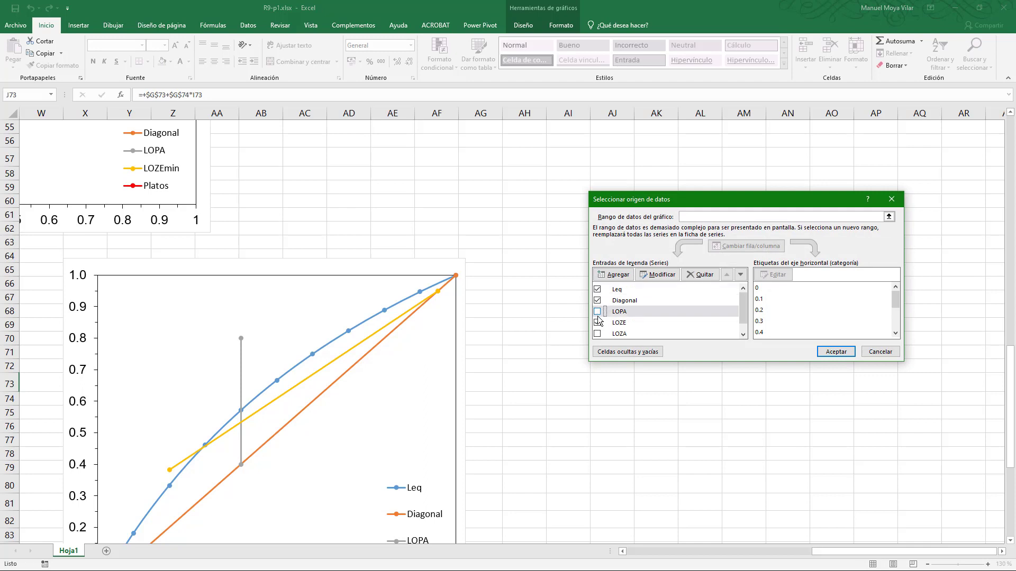
{"action": "left_click", "coordinate": [597, 335]}
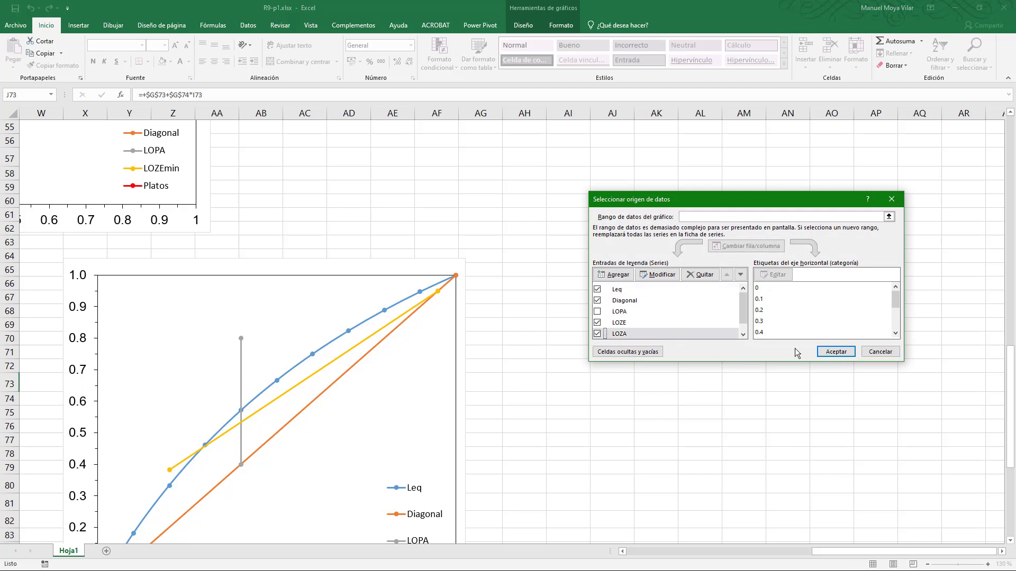
{"action": "left_click", "coordinate": [835, 352]}
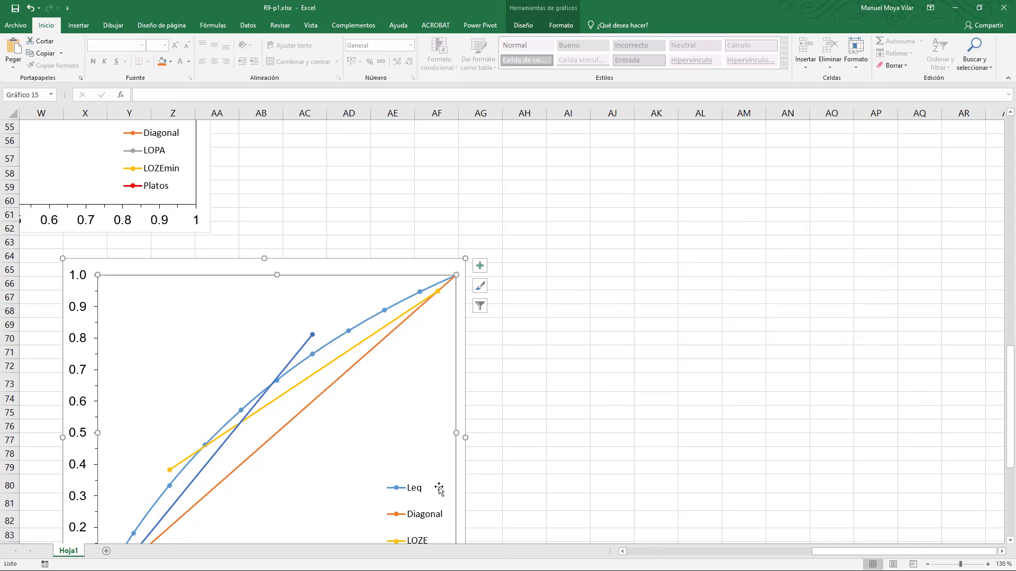
- Show the LOPA series in the section c) chart to view it against LOZE and LOZA, and hide it again
{"action": "right_click", "coordinate": [388, 439]}
{"action": "left_click", "coordinate": [424, 499]}
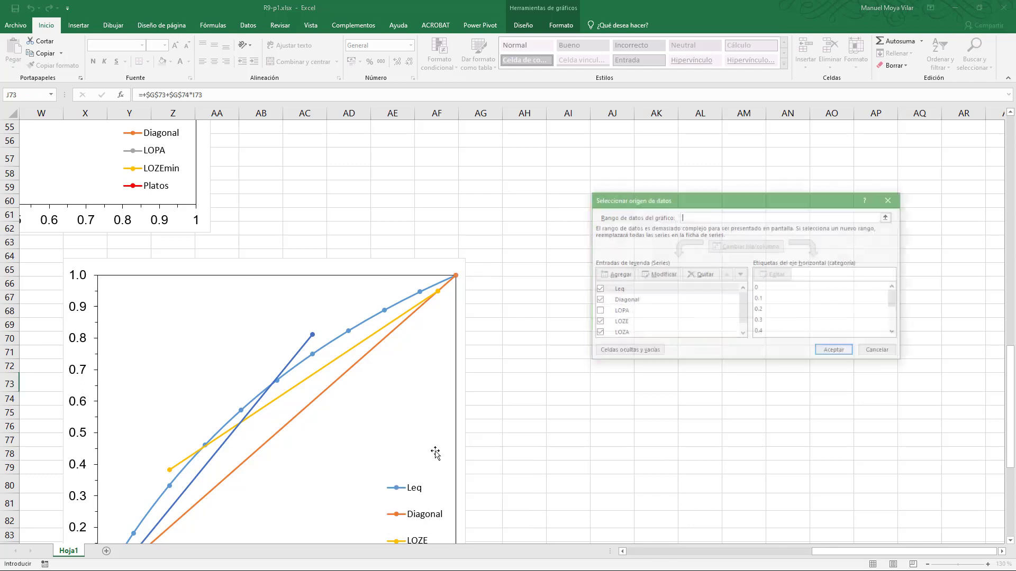
{"action": "left_click", "coordinate": [597, 312]}
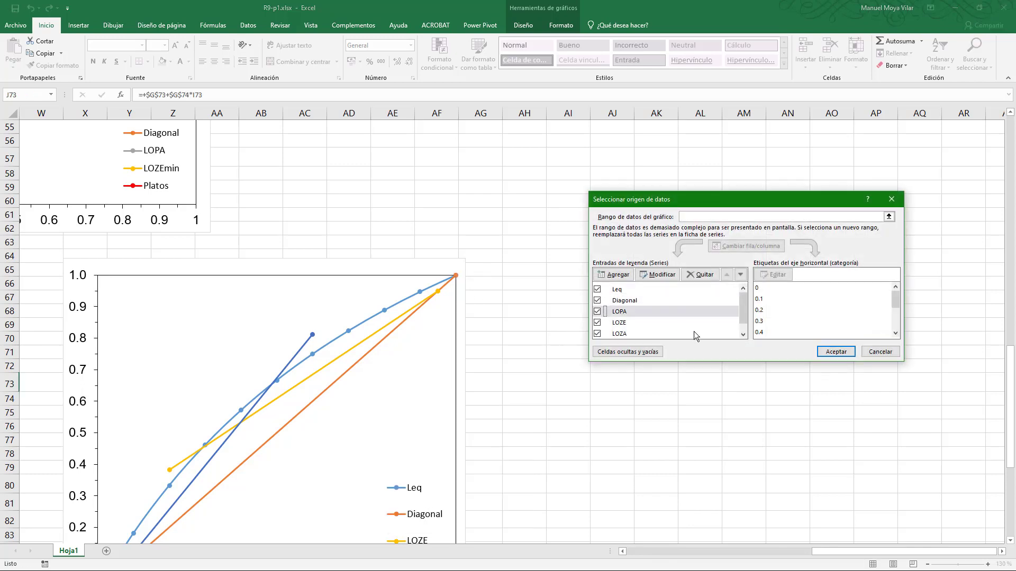
{"action": "left_click", "coordinate": [835, 352]}
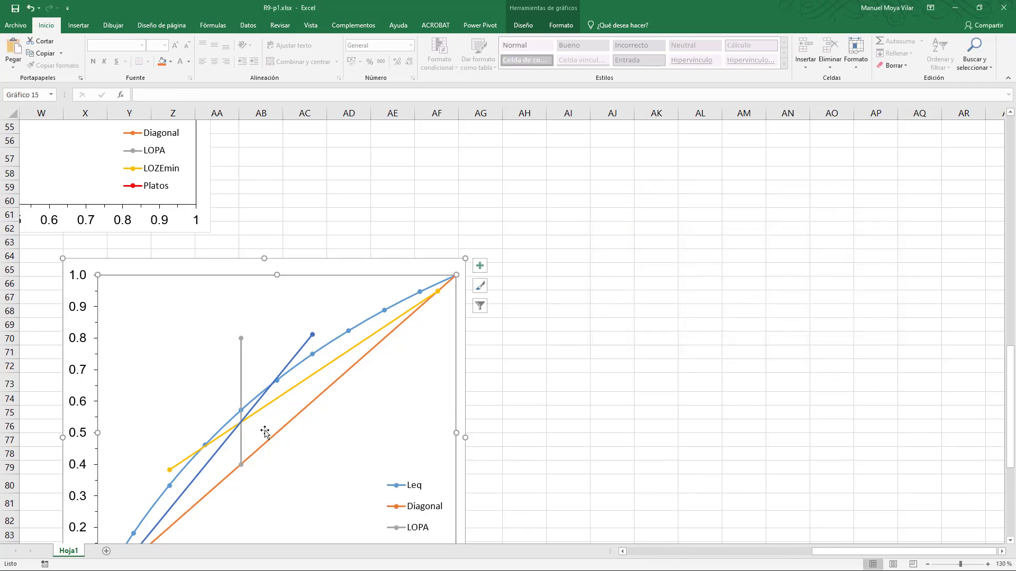
{"action": "right_click", "coordinate": [330, 460]}
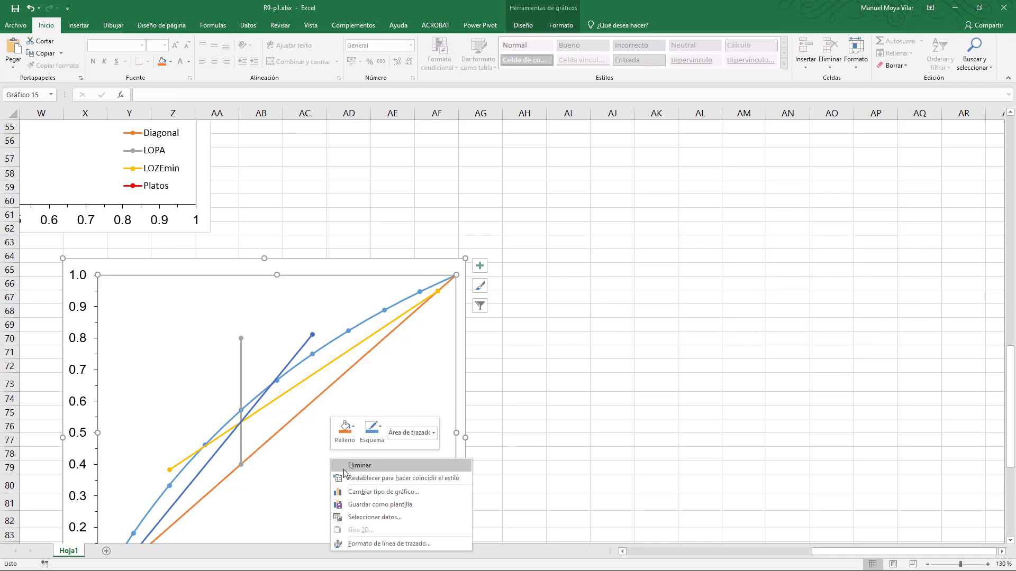
{"action": "left_click", "coordinate": [357, 519]}
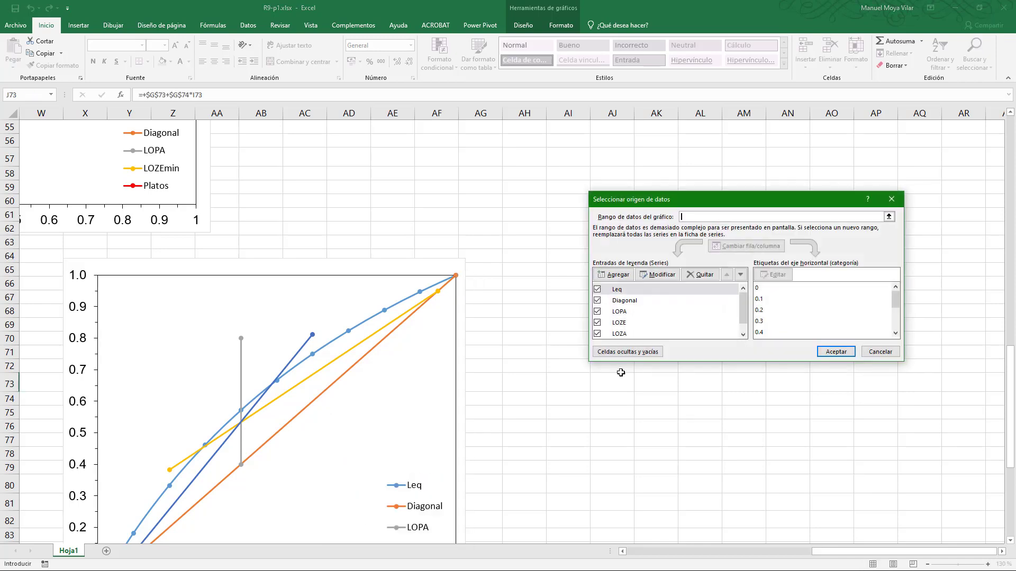
{"action": "left_click", "coordinate": [598, 311]}
{"action": "left_click", "coordinate": [826, 352]}
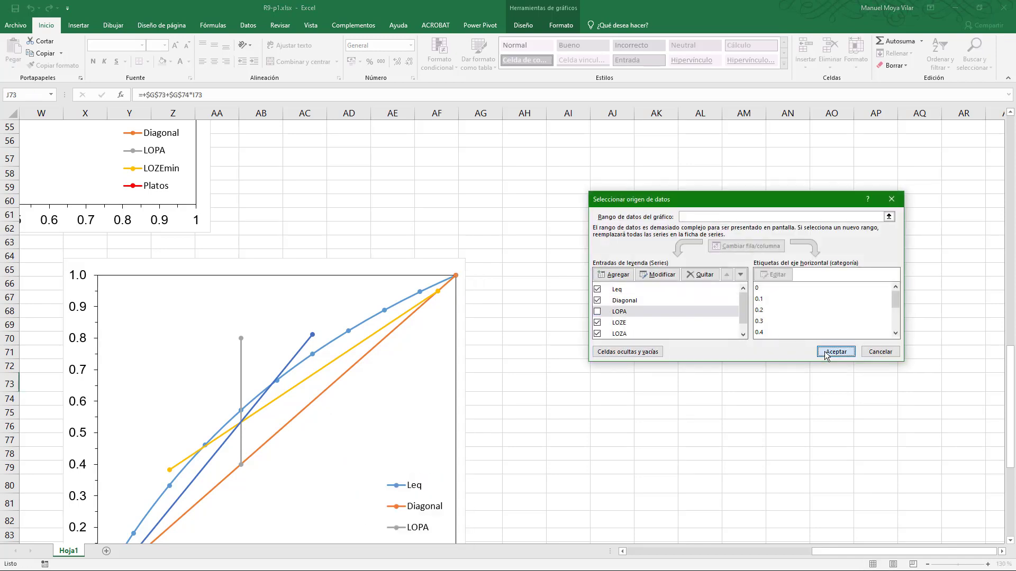
- Check the section c) Cálculo NPT formulas for the equilibrium x in O65 and for the zona cells P65 to P70
{"action": "left_click", "coordinate": [639, 554]}
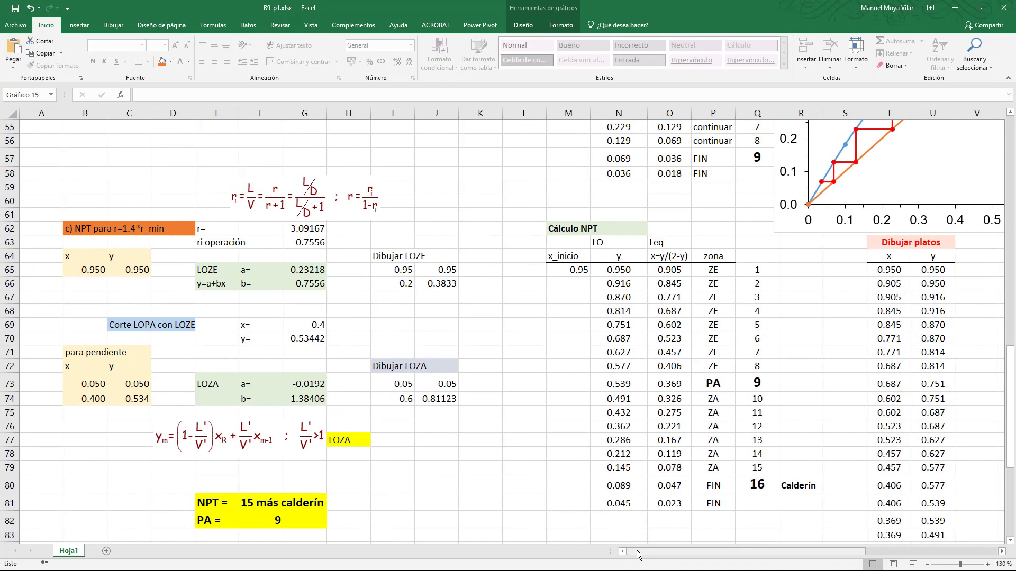
{"action": "left_click", "coordinate": [511, 487]}
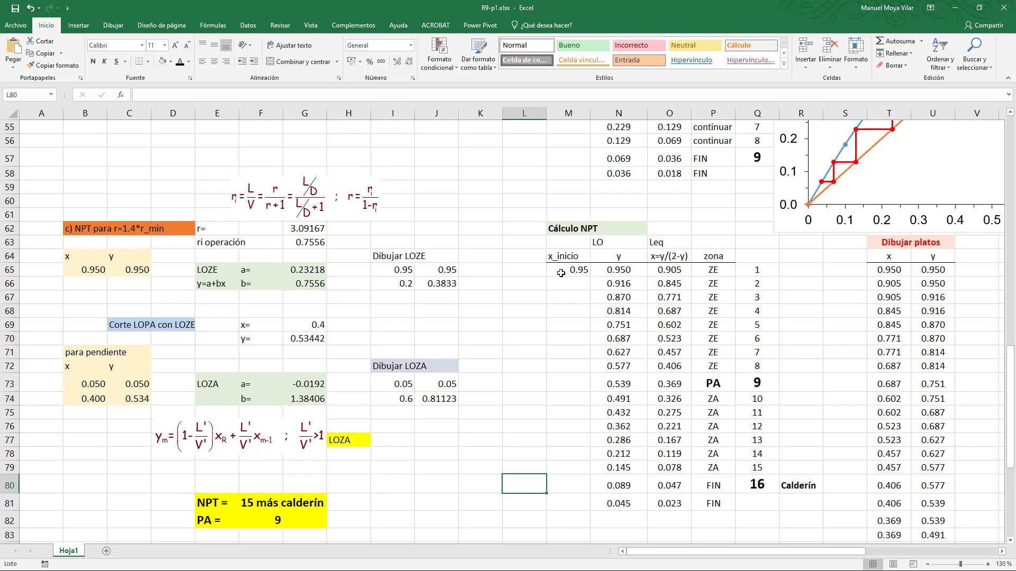
{"action": "left_click", "coordinate": [663, 270]}
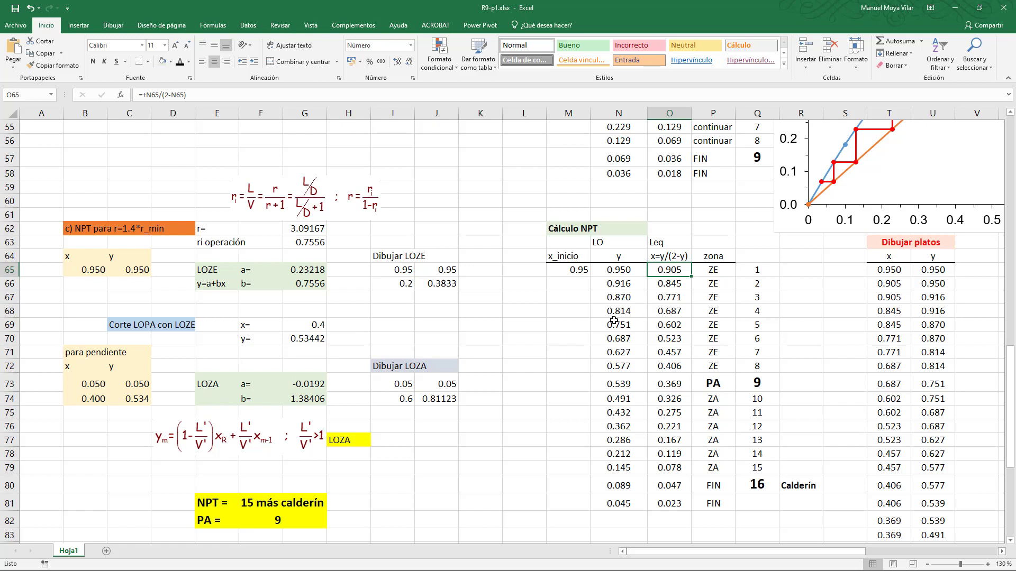
{"action": "left_click", "coordinate": [709, 271]}
{"action": "left_click", "coordinate": [707, 285]}
{"action": "left_click", "coordinate": [705, 300]}
{"action": "left_click", "coordinate": [705, 324]}
{"action": "left_click", "coordinate": [702, 341]}
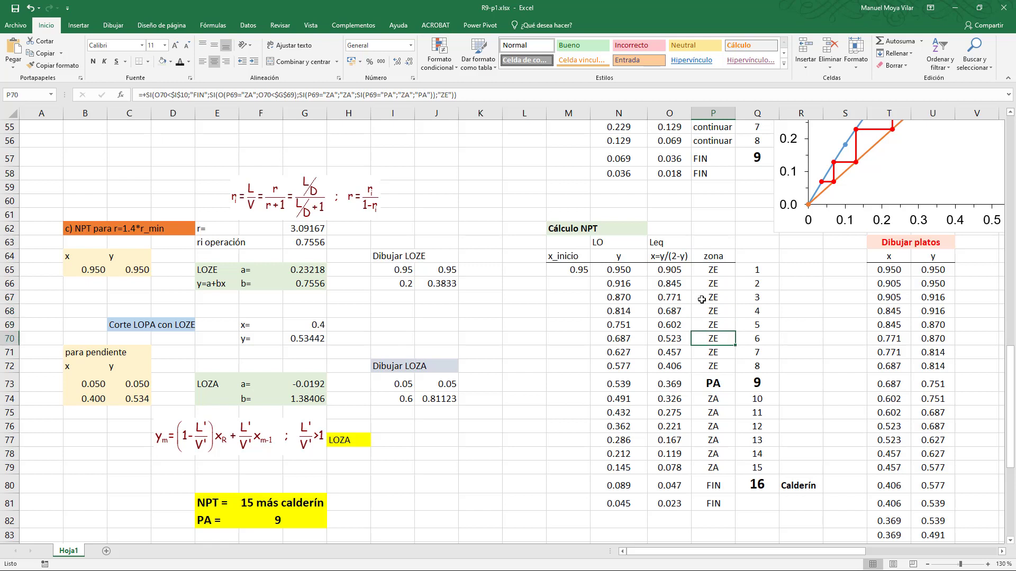
{"action": "left_click", "coordinate": [708, 271]}
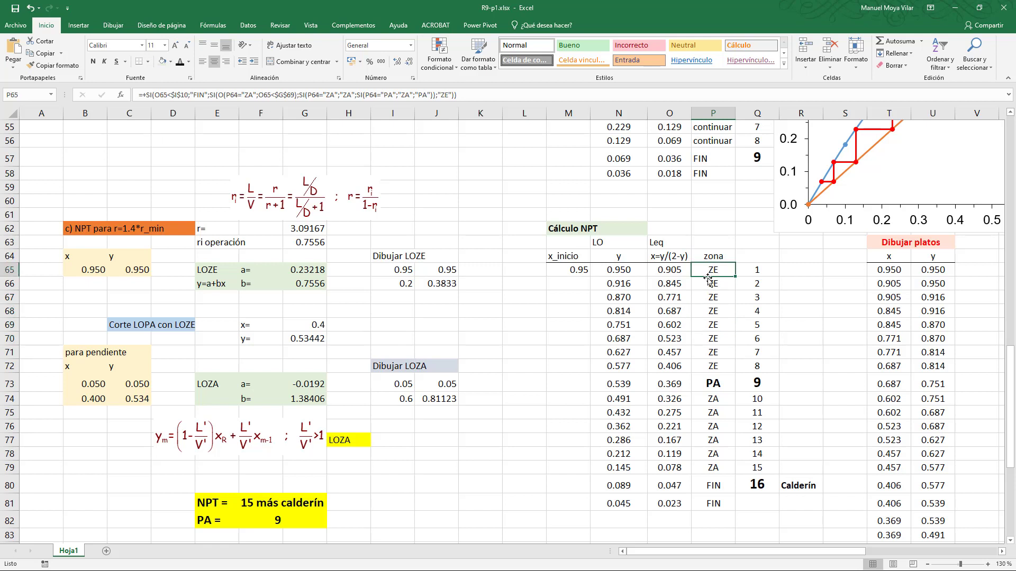
{"action": "left_click", "coordinate": [706, 284]}
{"action": "left_click", "coordinate": [704, 270]}
- Inspect the zona formula of the PA stage in P73 and the cells it references
{"action": "left_click", "coordinate": [704, 386]}
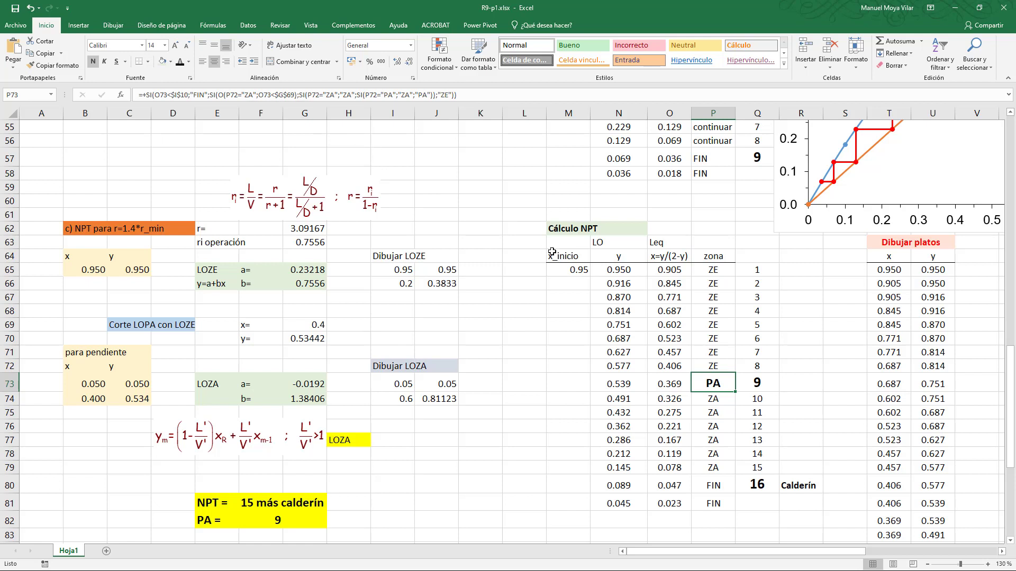
{"action": "left_click", "coordinate": [552, 97]}
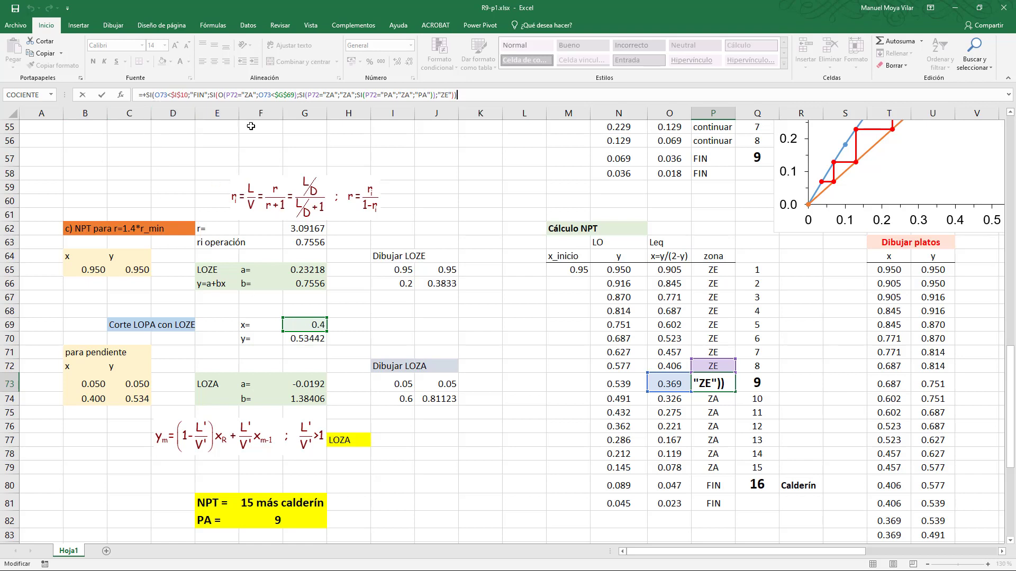
{"action": "left_click", "coordinate": [100, 97]}
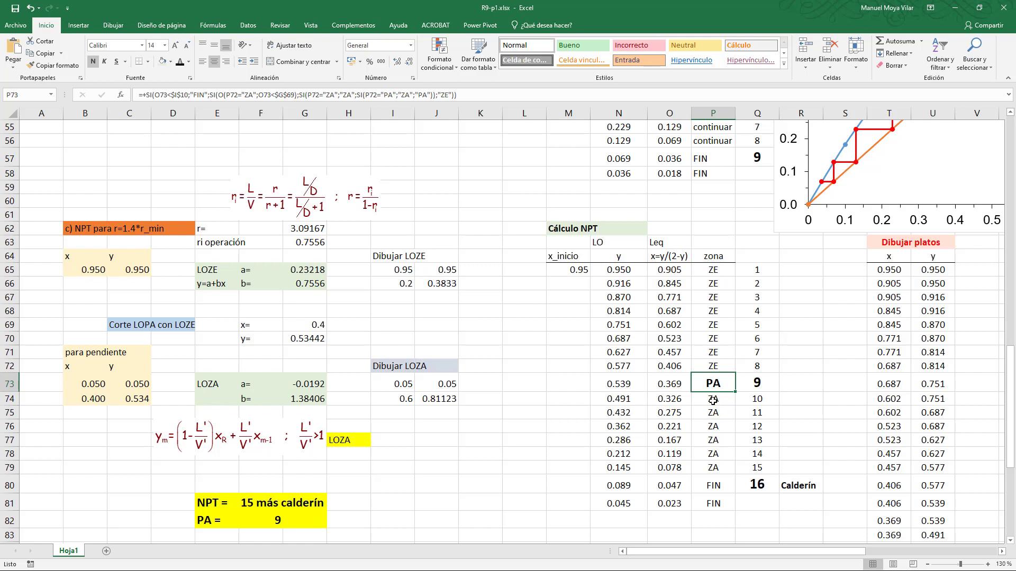
- Inspect the LO y formula below the feed stage in N74 with its references, and check the formulas in O74 and N75
{"action": "left_click", "coordinate": [627, 399]}
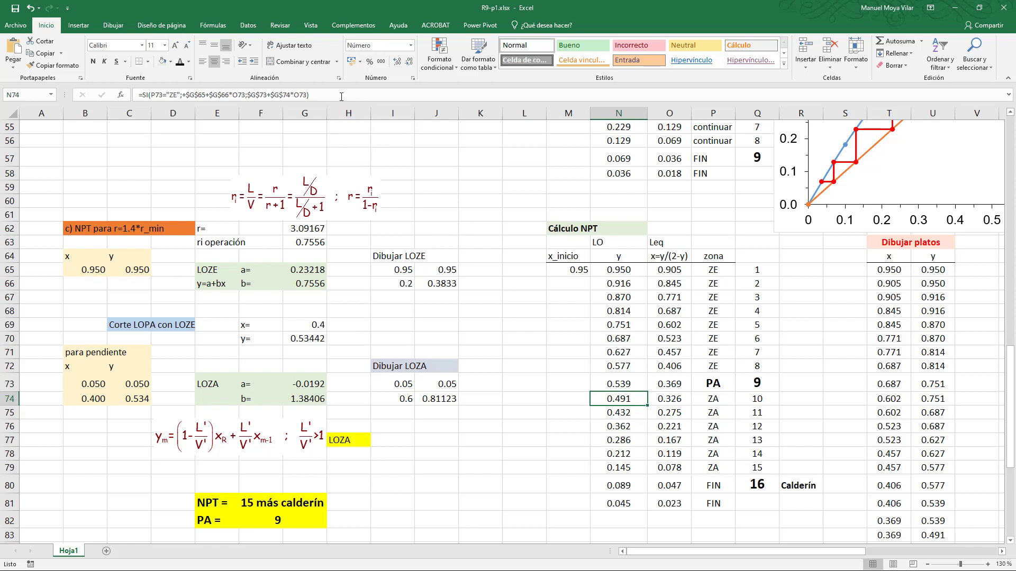
{"action": "left_click", "coordinate": [341, 97]}
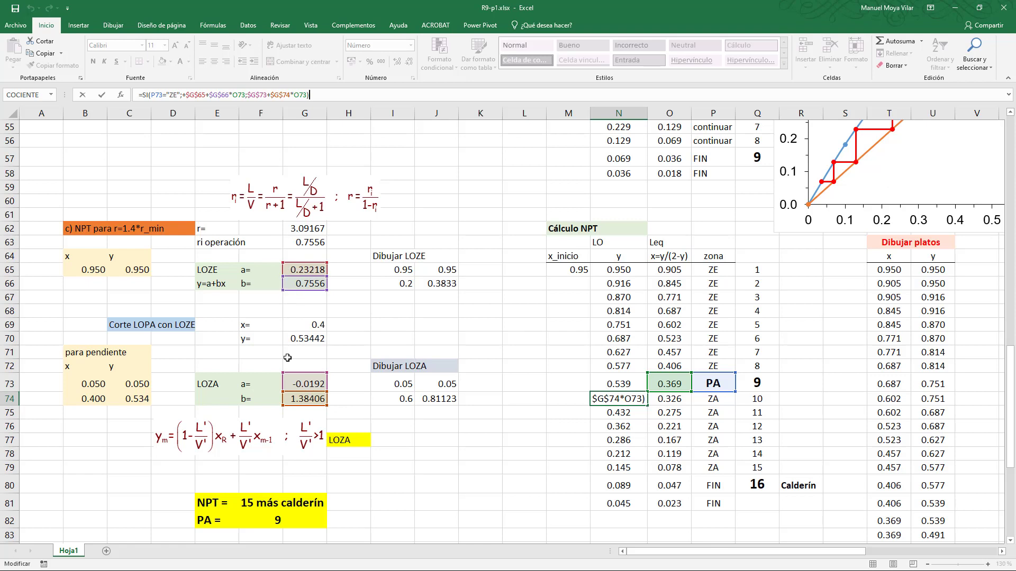
{"action": "left_click", "coordinate": [106, 97]}
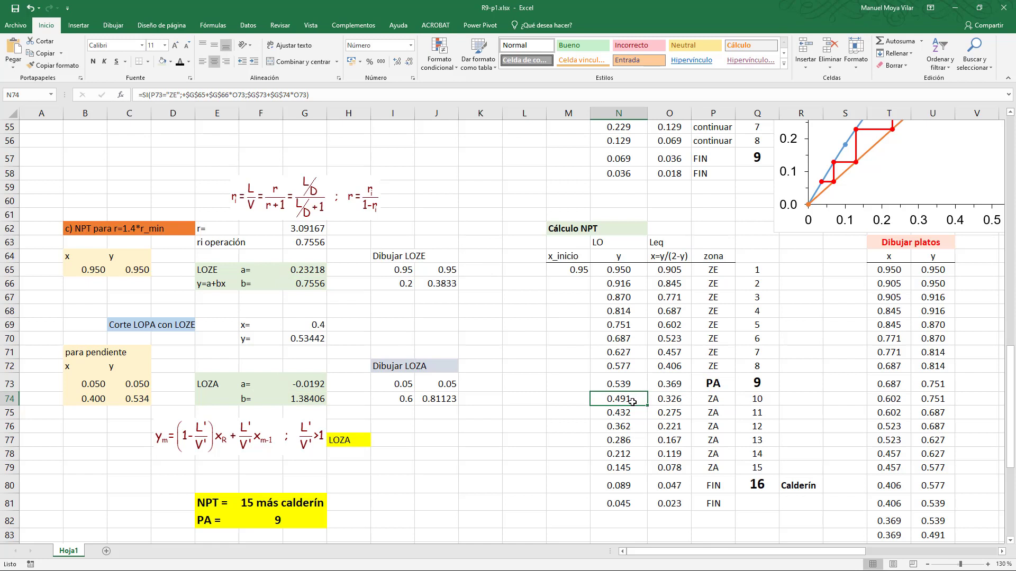
{"action": "left_click", "coordinate": [658, 401]}
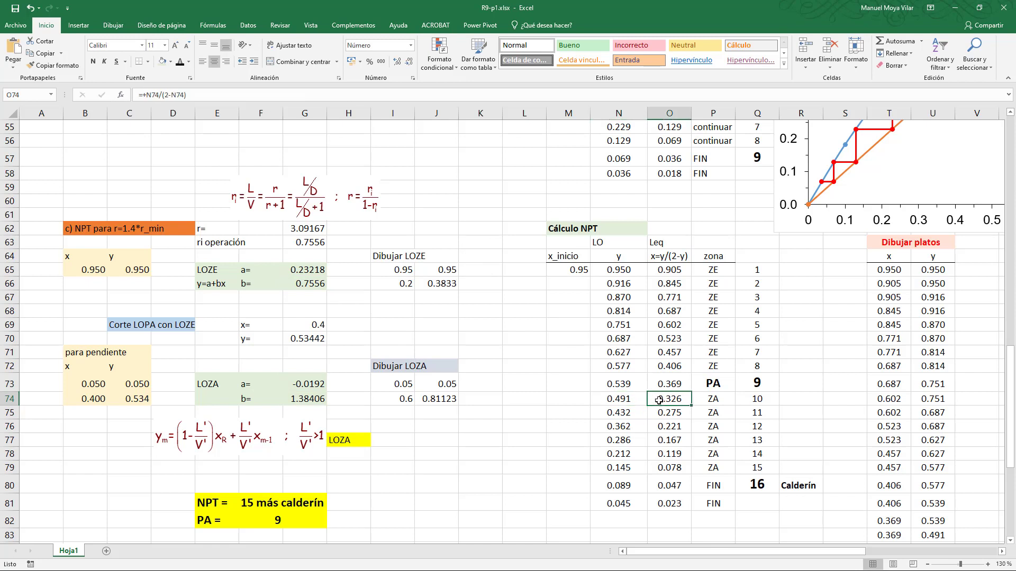
{"action": "left_click", "coordinate": [621, 414]}
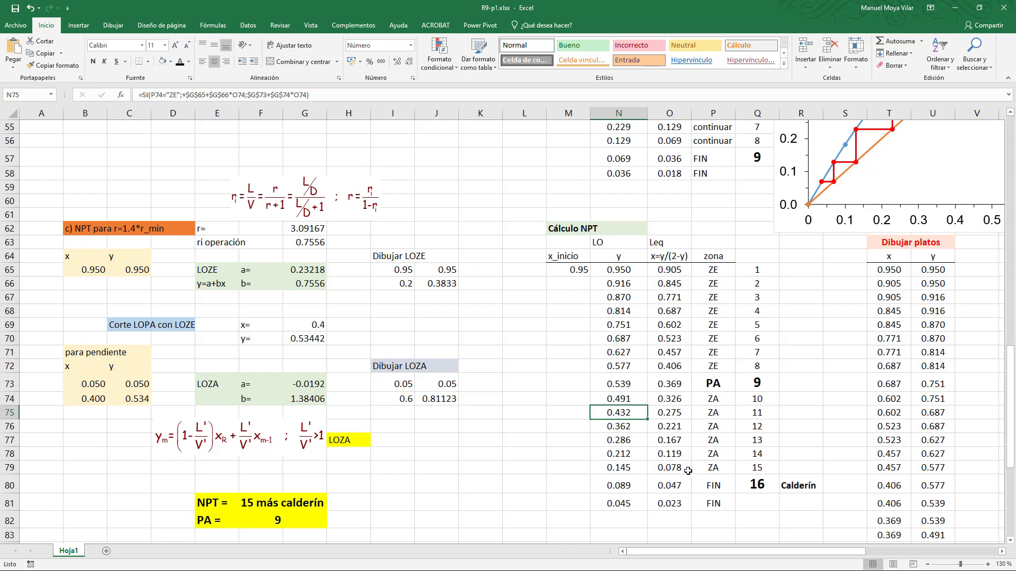
- Check the equilibrium x and zona formulas of the Calderín row, in O80 and P80
{"action": "left_click", "coordinate": [659, 485]}
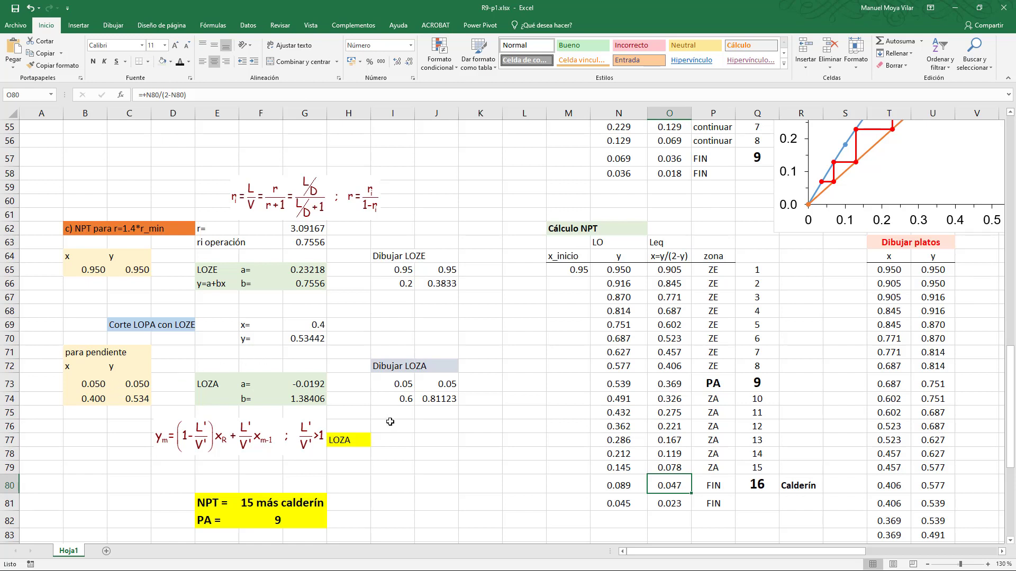
{"action": "left_click", "coordinate": [711, 485]}
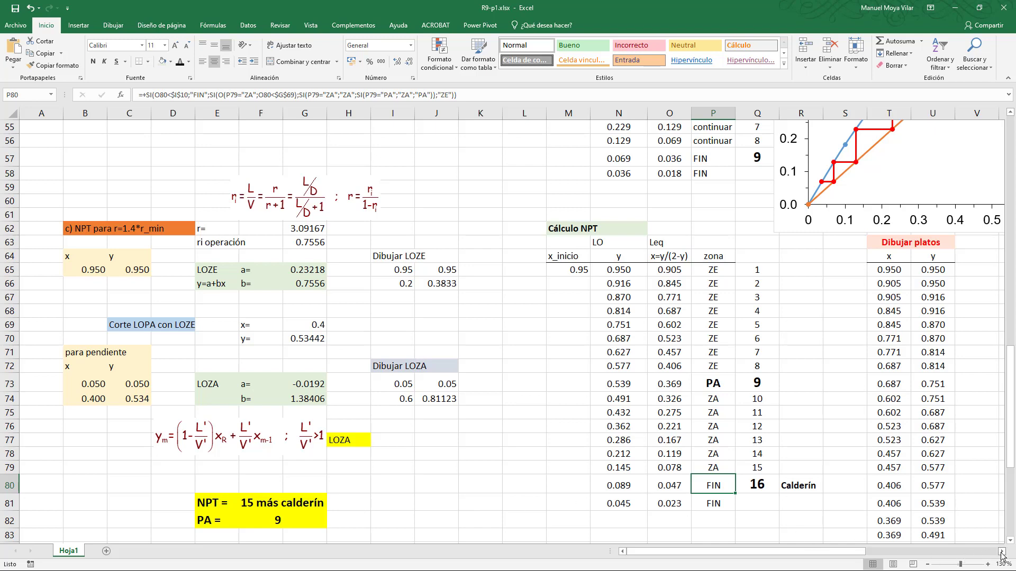
{"action": "left_click_drag", "start_coordinate": [1001, 551], "coordinate": [1001, 552]}
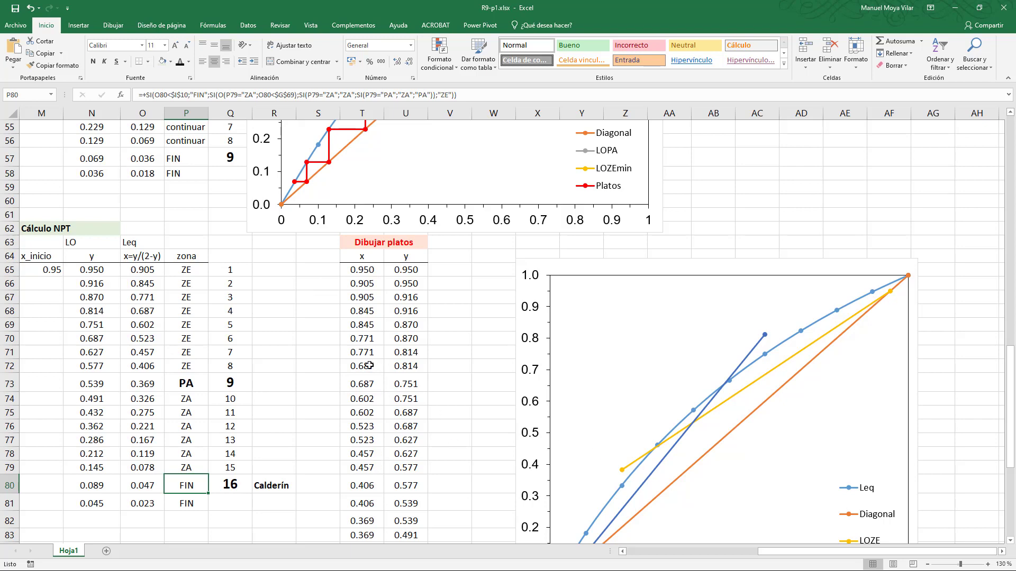
- Enable the Platos series in the section c) equilibrium chart's data source so the plate staircase is drawn
{"action": "right_click", "coordinate": [733, 482]}
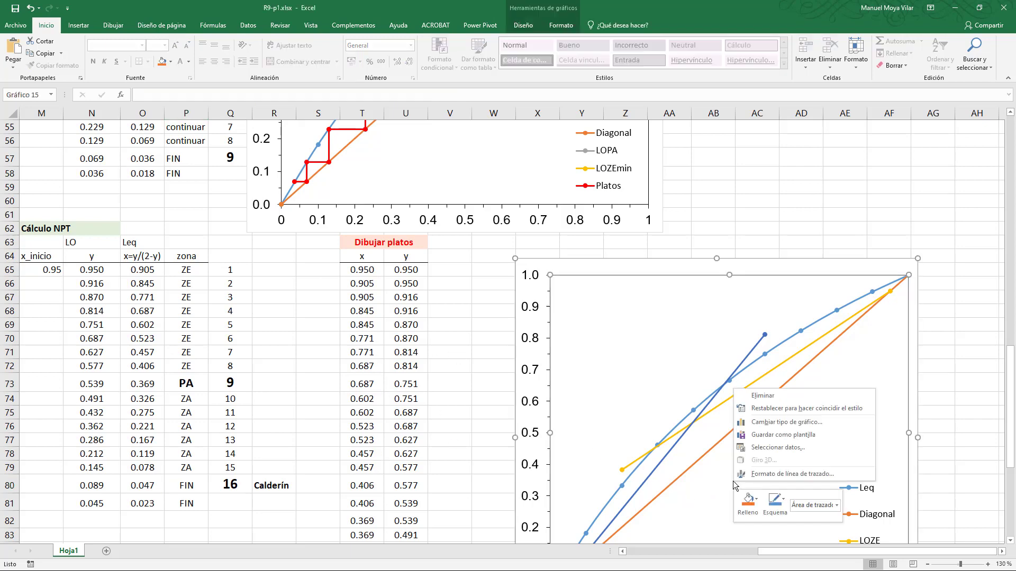
{"action": "left_click", "coordinate": [752, 448]}
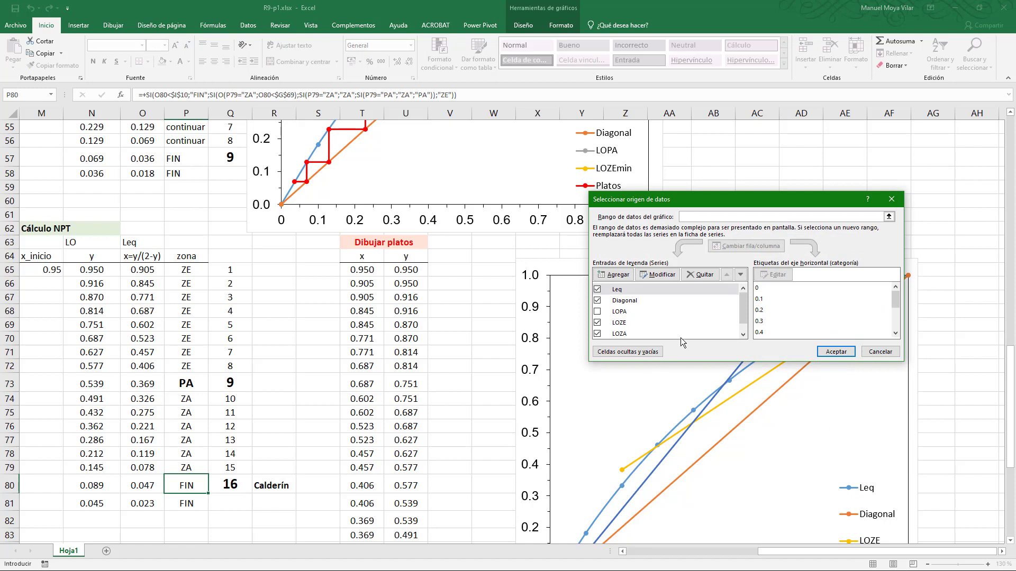
{"action": "left_click", "coordinate": [743, 335]}
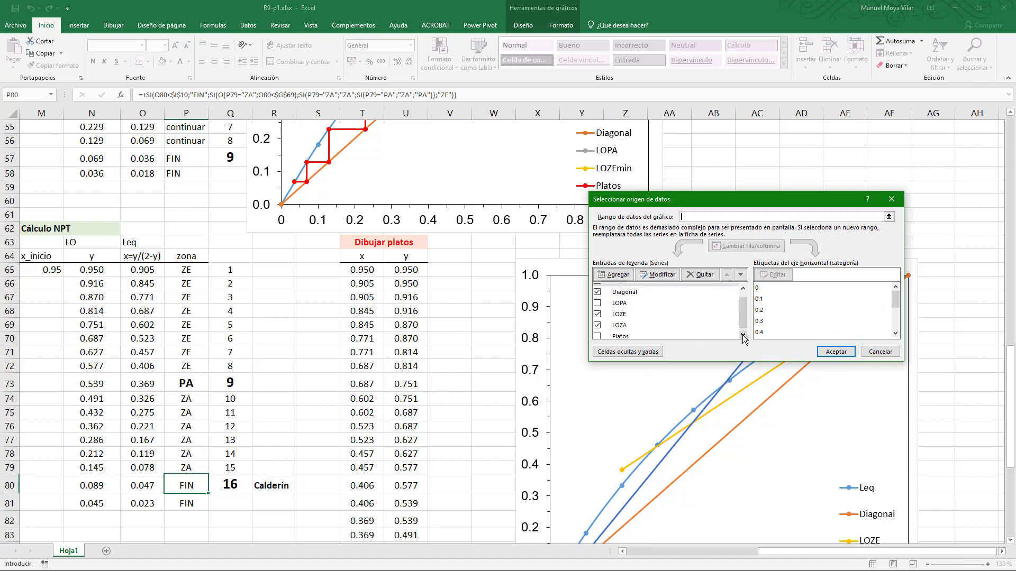
{"action": "left_click", "coordinate": [598, 334]}
{"action": "left_click", "coordinate": [829, 353]}
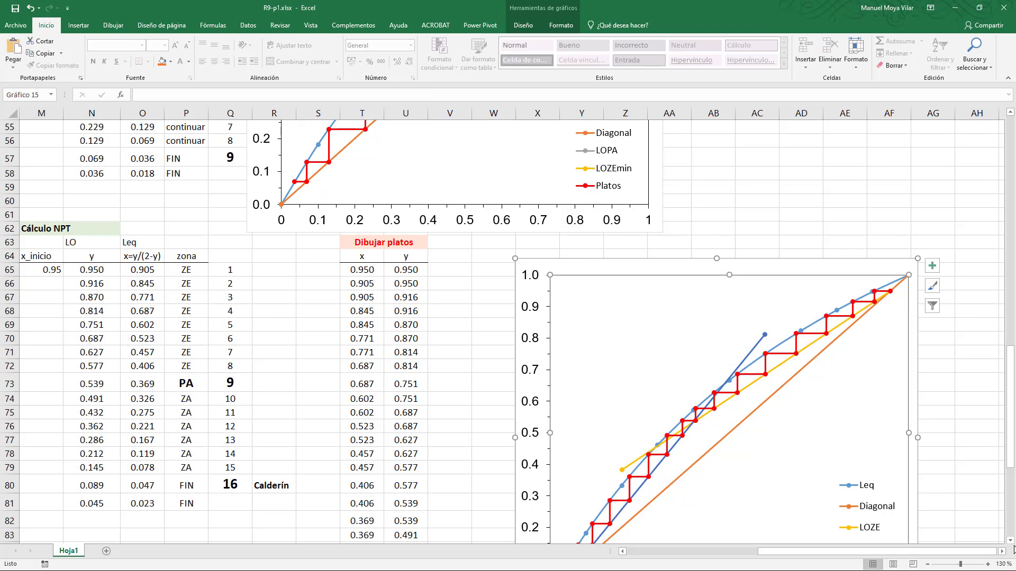
- Examine the Platos staircase in the section c) chart, from the feed plate where the operating lines cross down to the reboiler
{"action": "scroll", "coordinate": [904, 409], "scroll_direction": "down", "scroll_amount": 2}
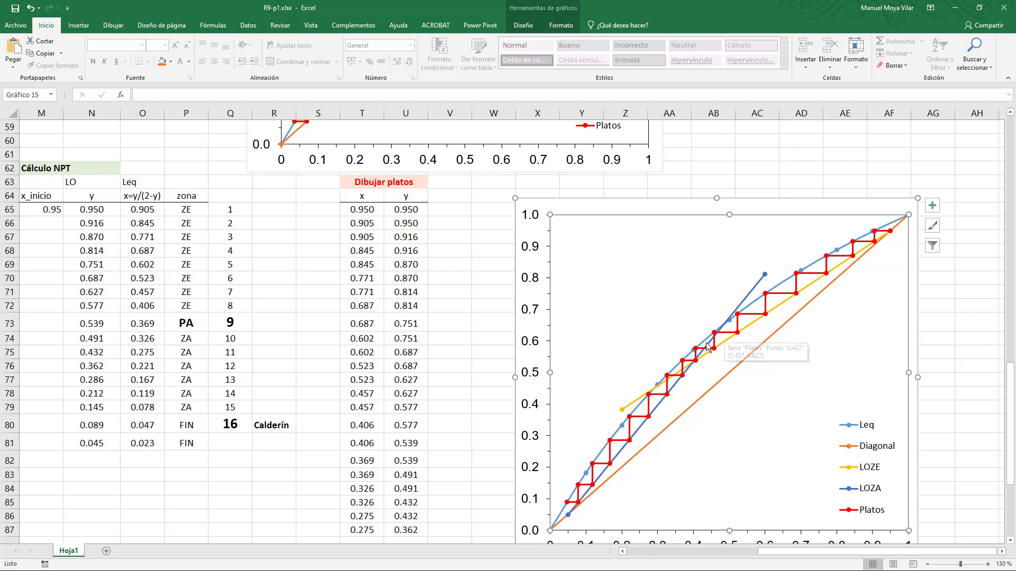
{"action": "mouse_move", "coordinate": [693, 365]}
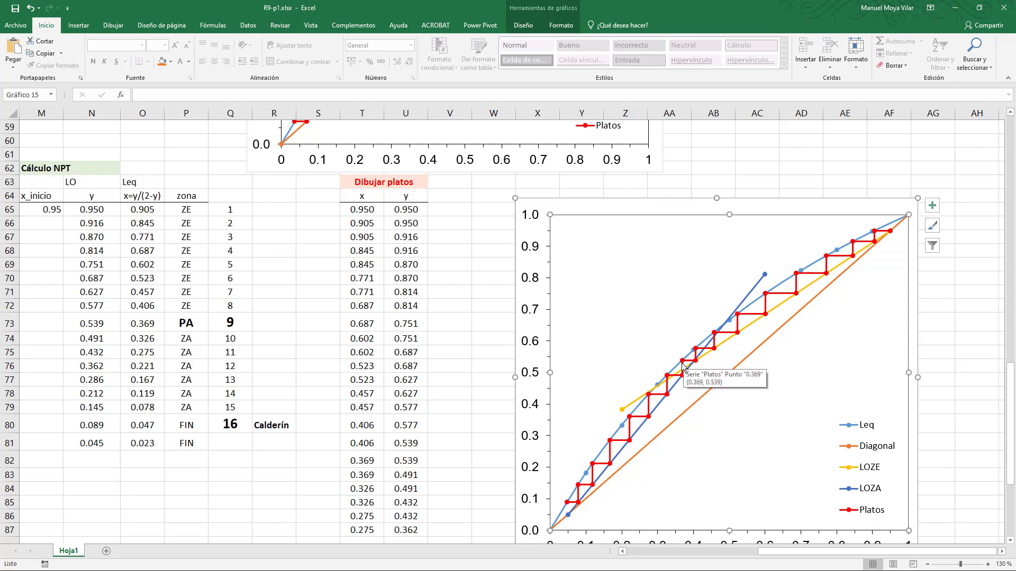
{"action": "mouse_move", "coordinate": [682, 376]}
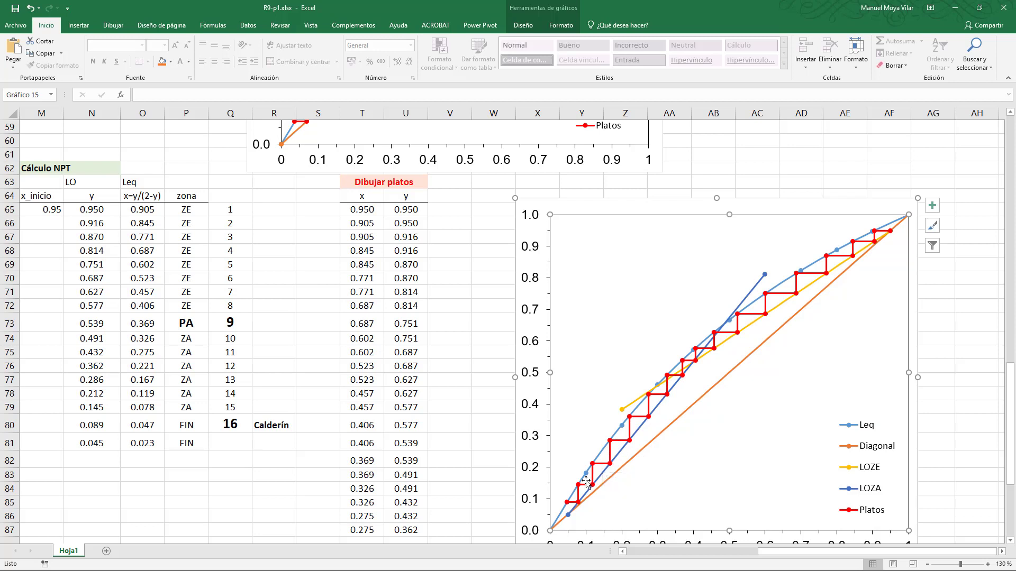
{"action": "mouse_move", "coordinate": [574, 496]}
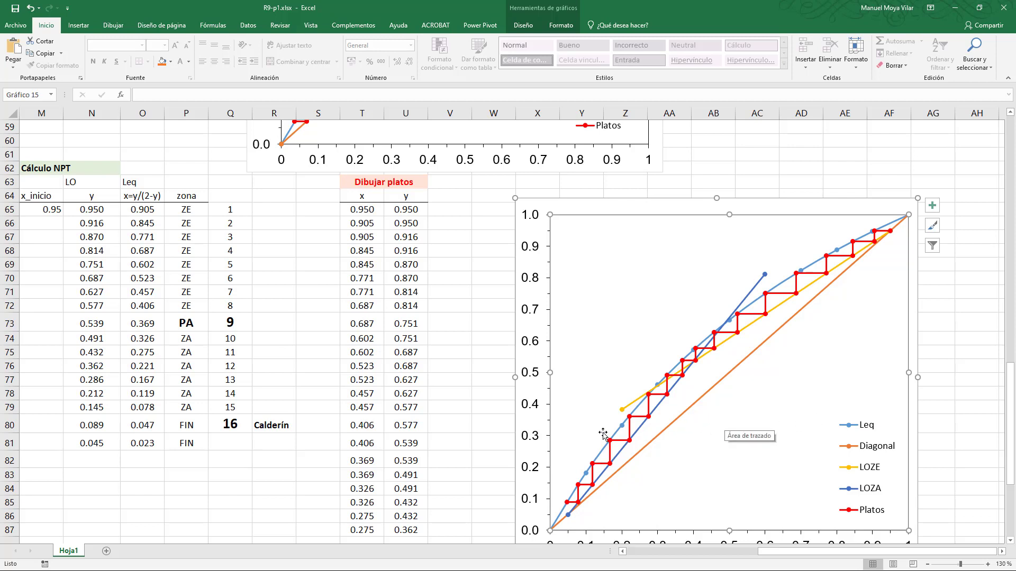
- Deselect the chart and review the NPT and PA results of section c) and the column balance in section d)
{"action": "left_click", "coordinate": [483, 442]}
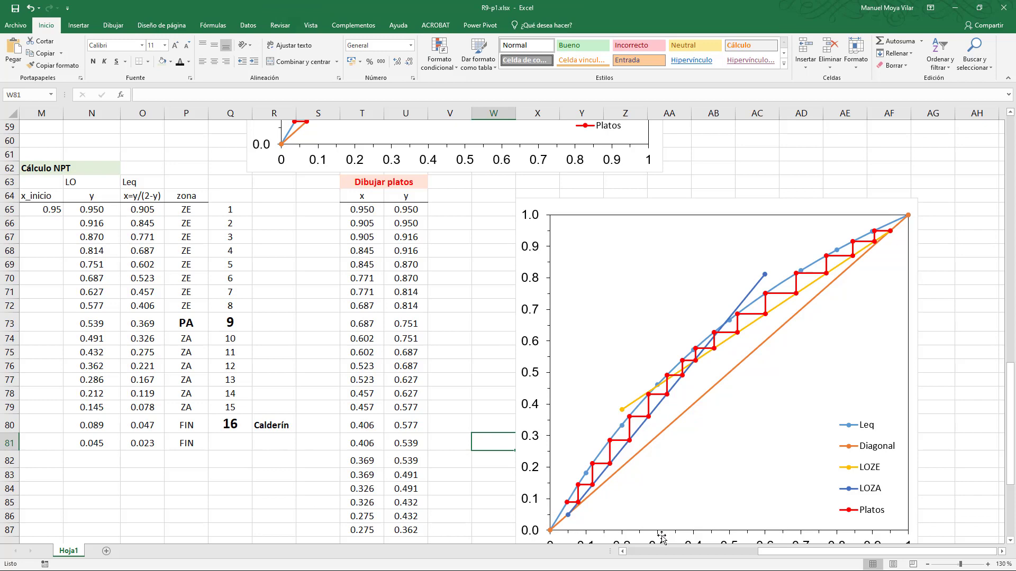
{"action": "left_click", "coordinate": [648, 555]}
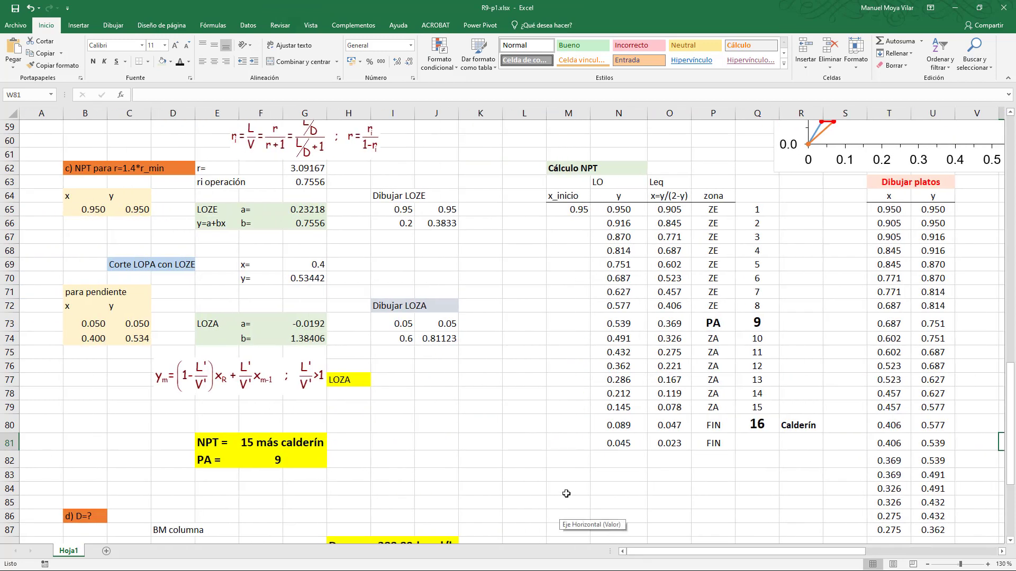
{"action": "scroll", "coordinate": [566, 494], "scroll_direction": "down", "scroll_amount": 3}
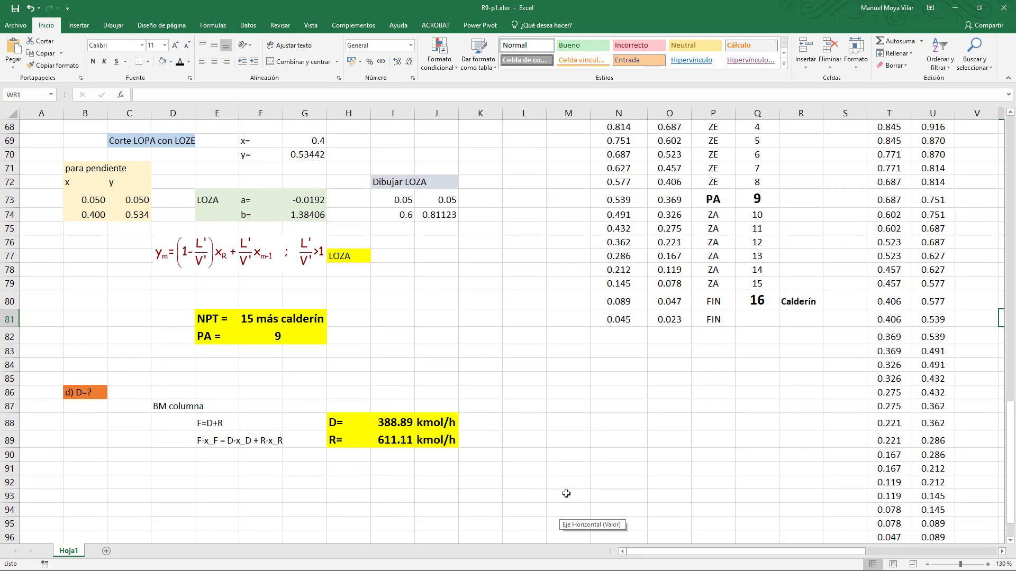